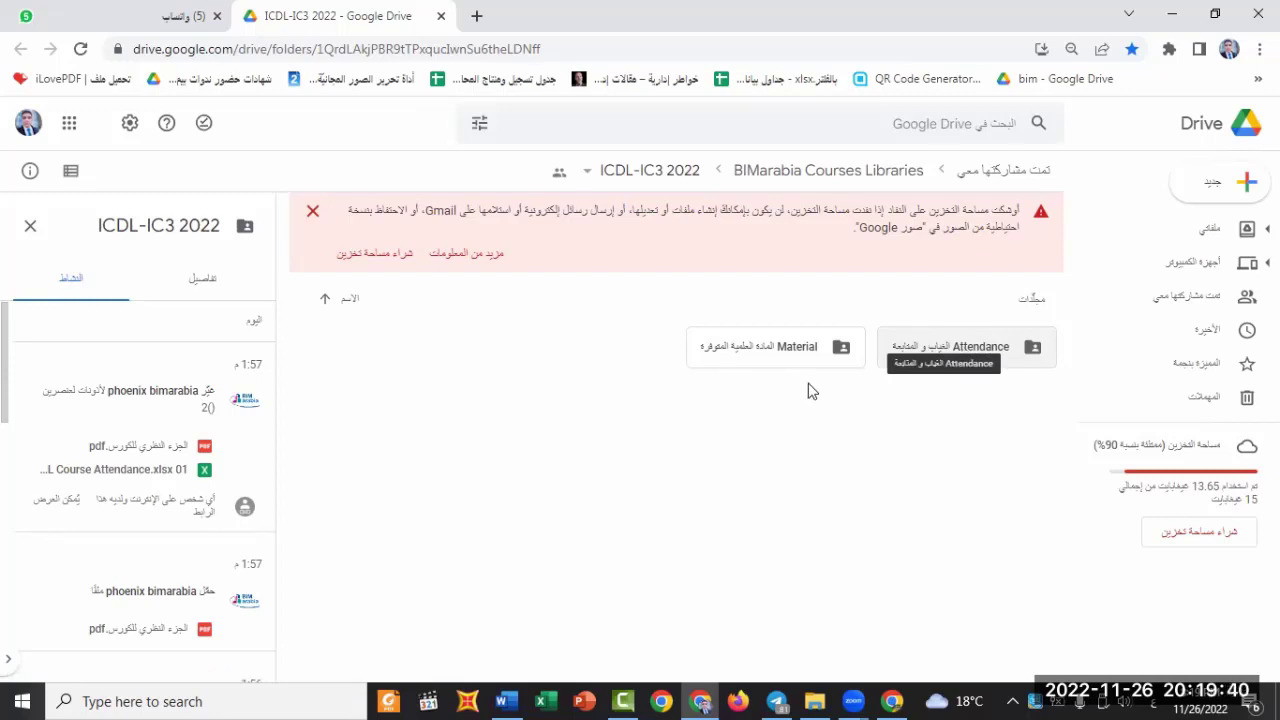
# Zoom the browser page in three levels for easier reading.
pyautogui.hotkey('ctrl', '+')
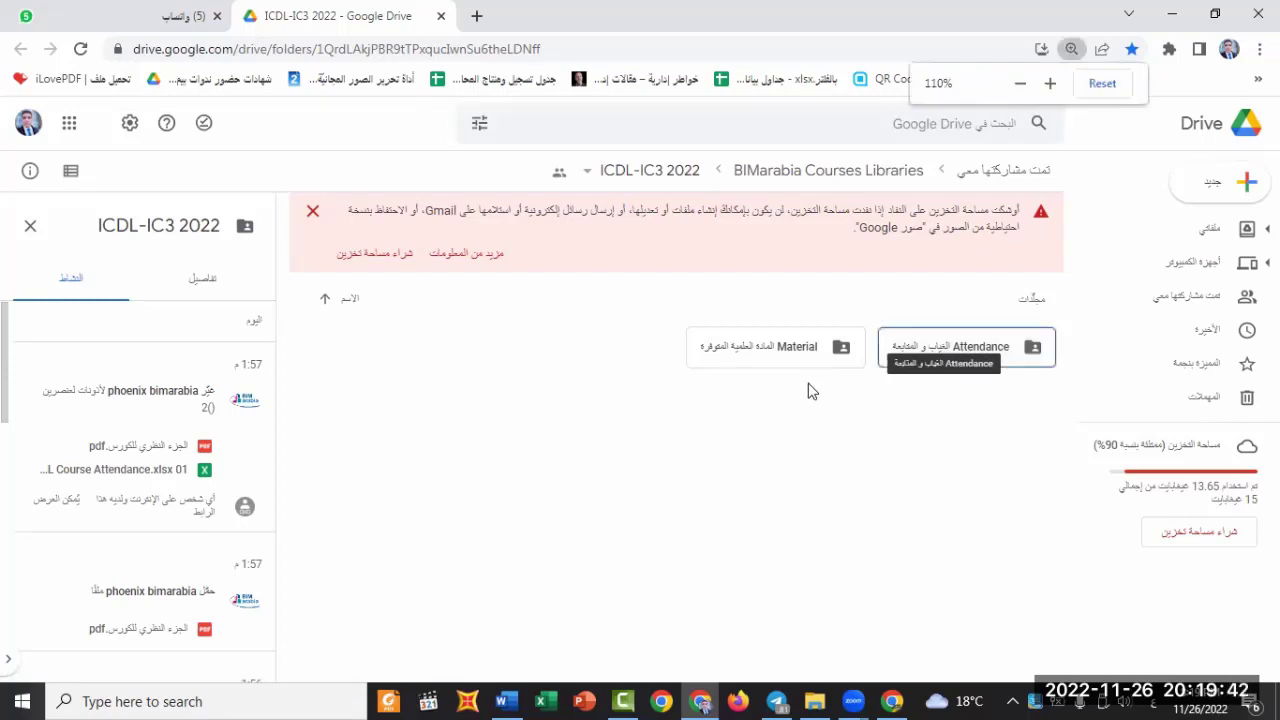
pyautogui.hotkey('ctrl', '+')
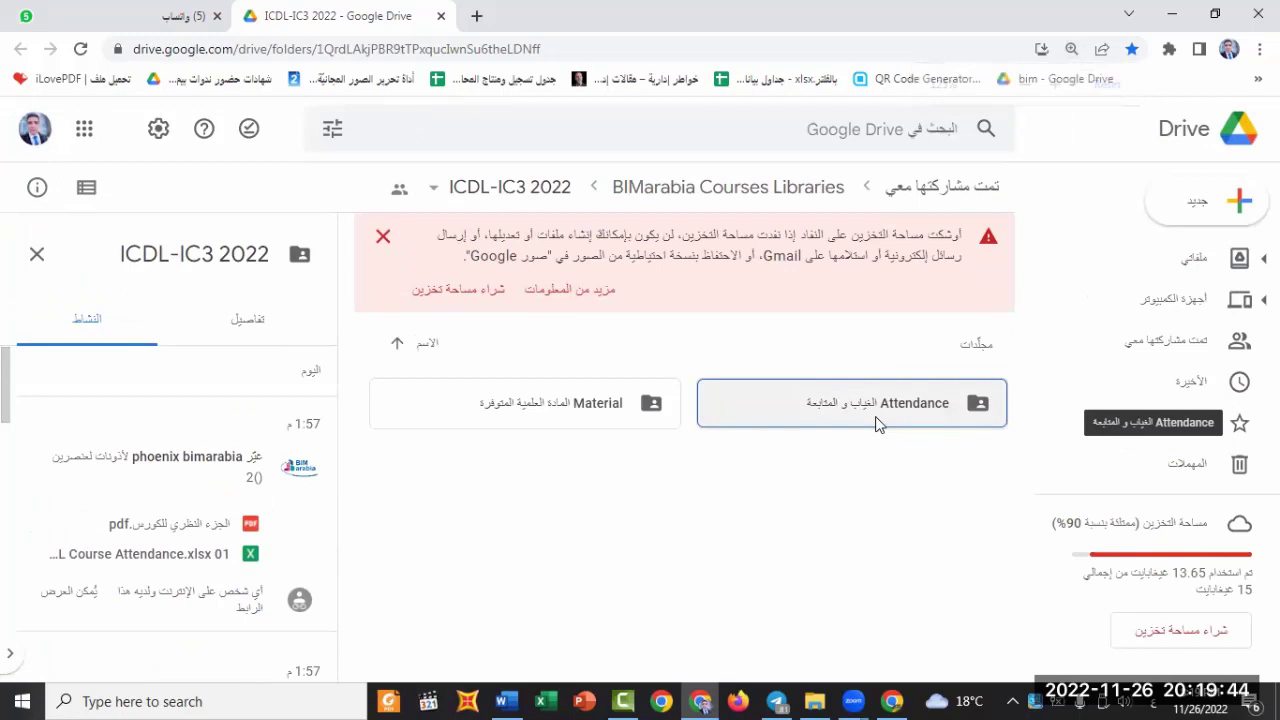
pyautogui.hotkey('ctrl', '+')
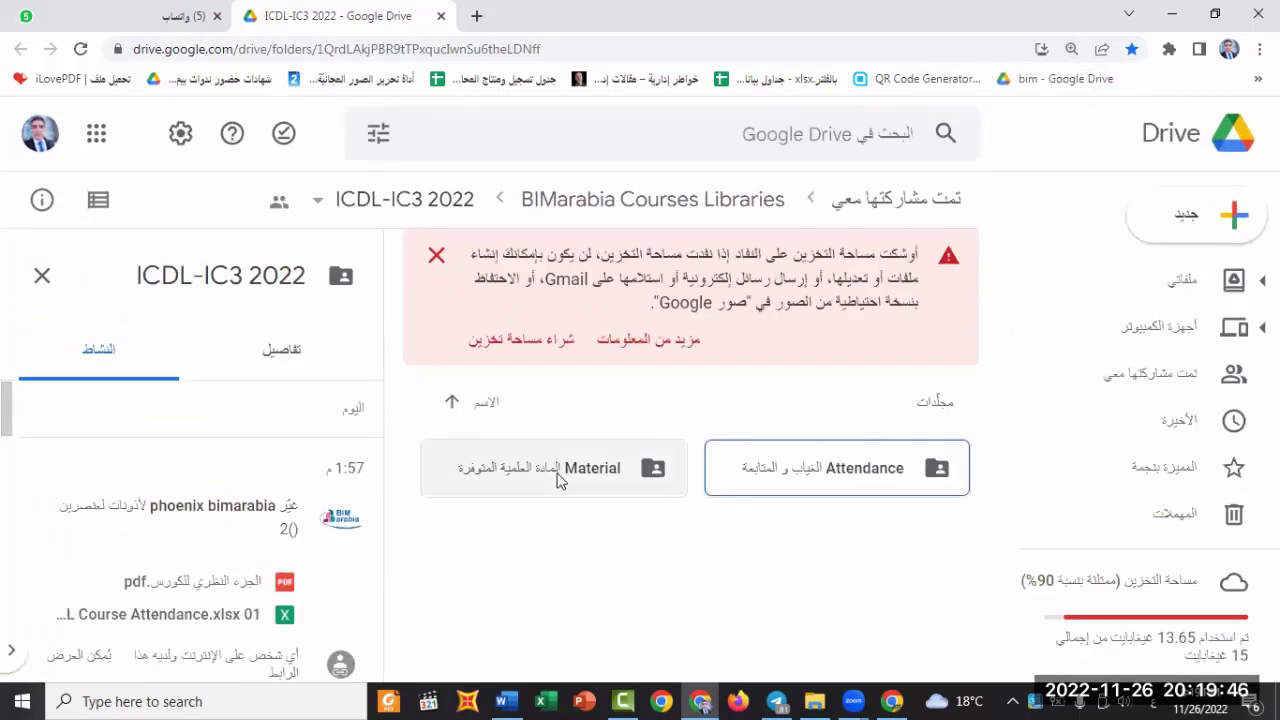
# Open Material > LEC1, preview the PDF 'الجزء النظري للكورس.pdf', then close it.
pyautogui.doubleClick(558, 476)
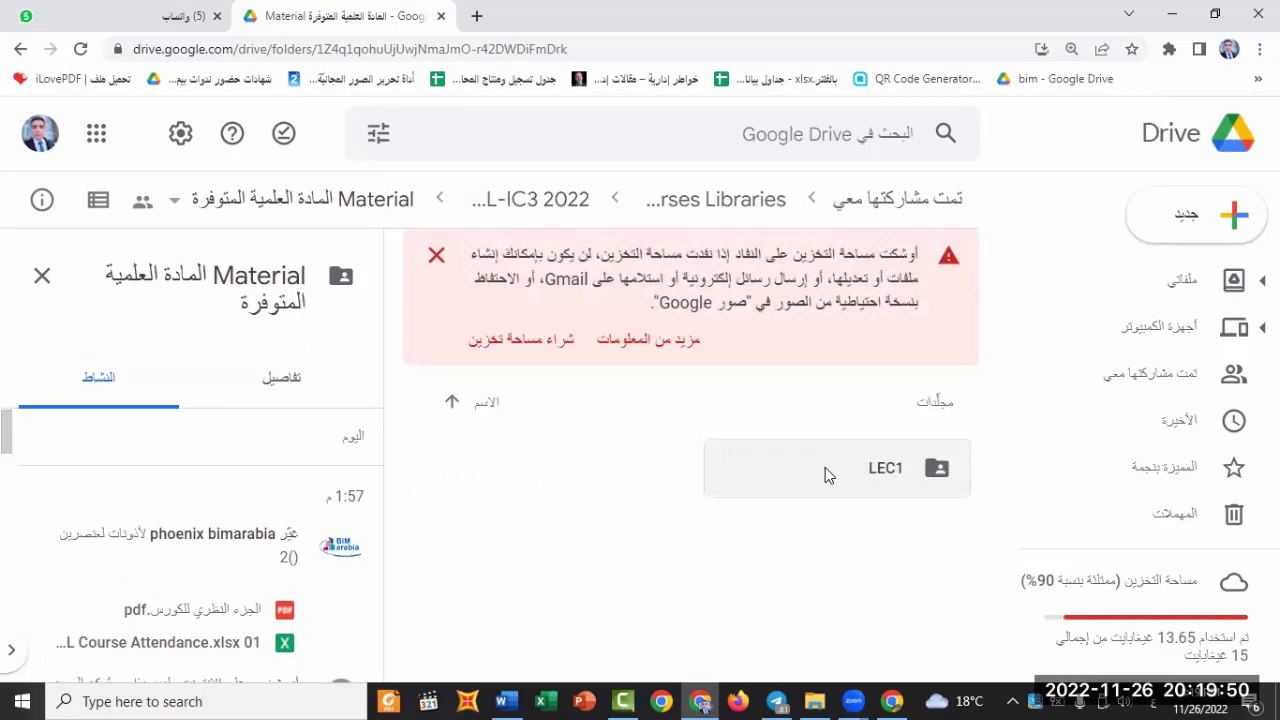
pyautogui.doubleClick(825, 467)
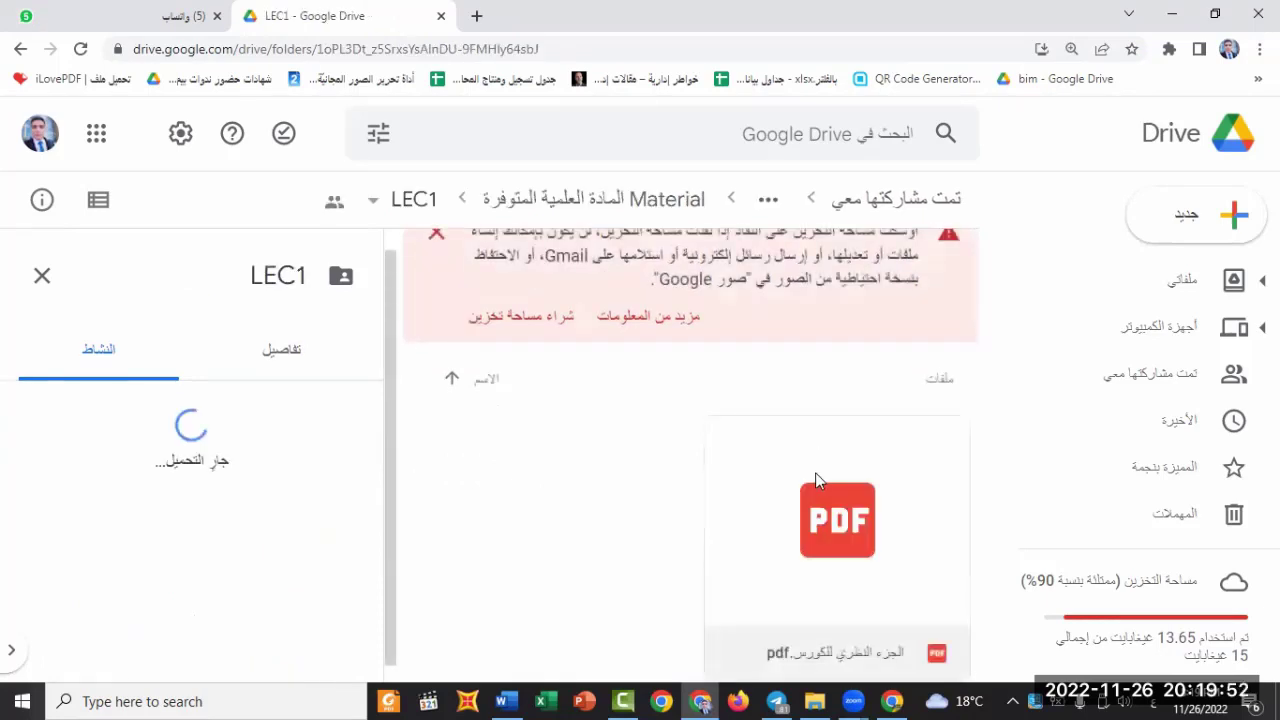
pyautogui.doubleClick(827, 466)
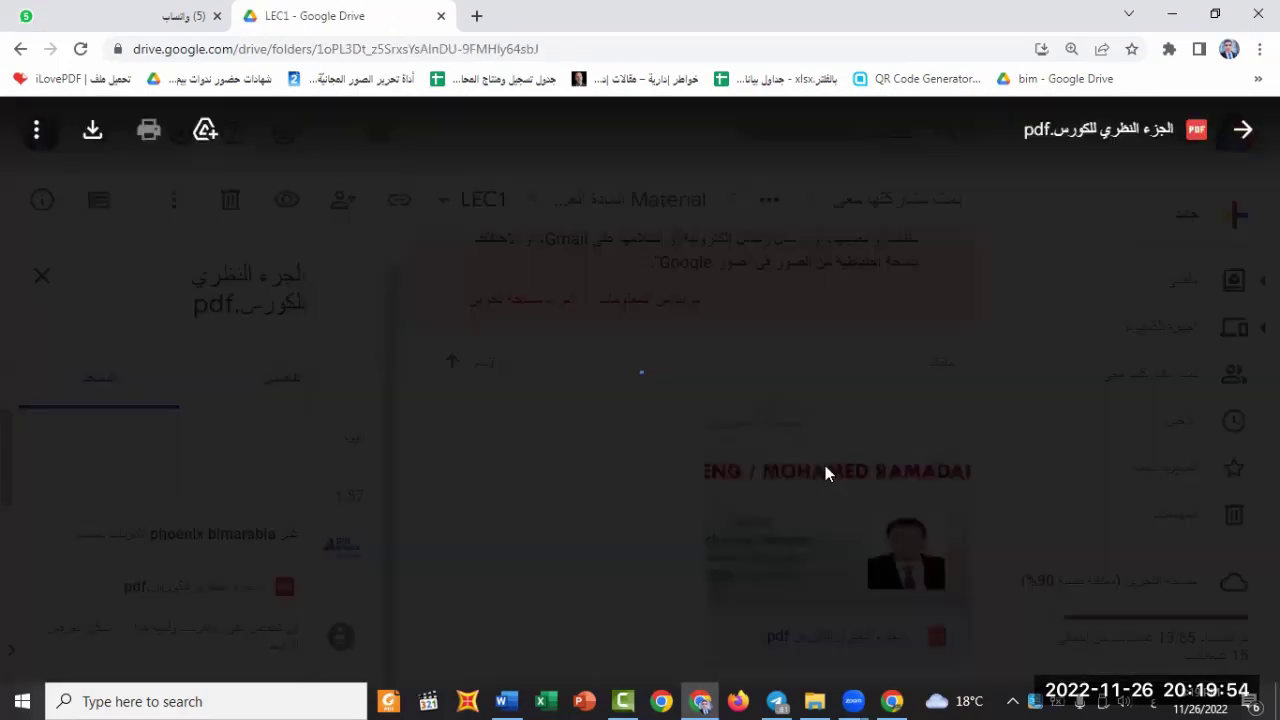
pyautogui.scroll(-1, 828, 470)
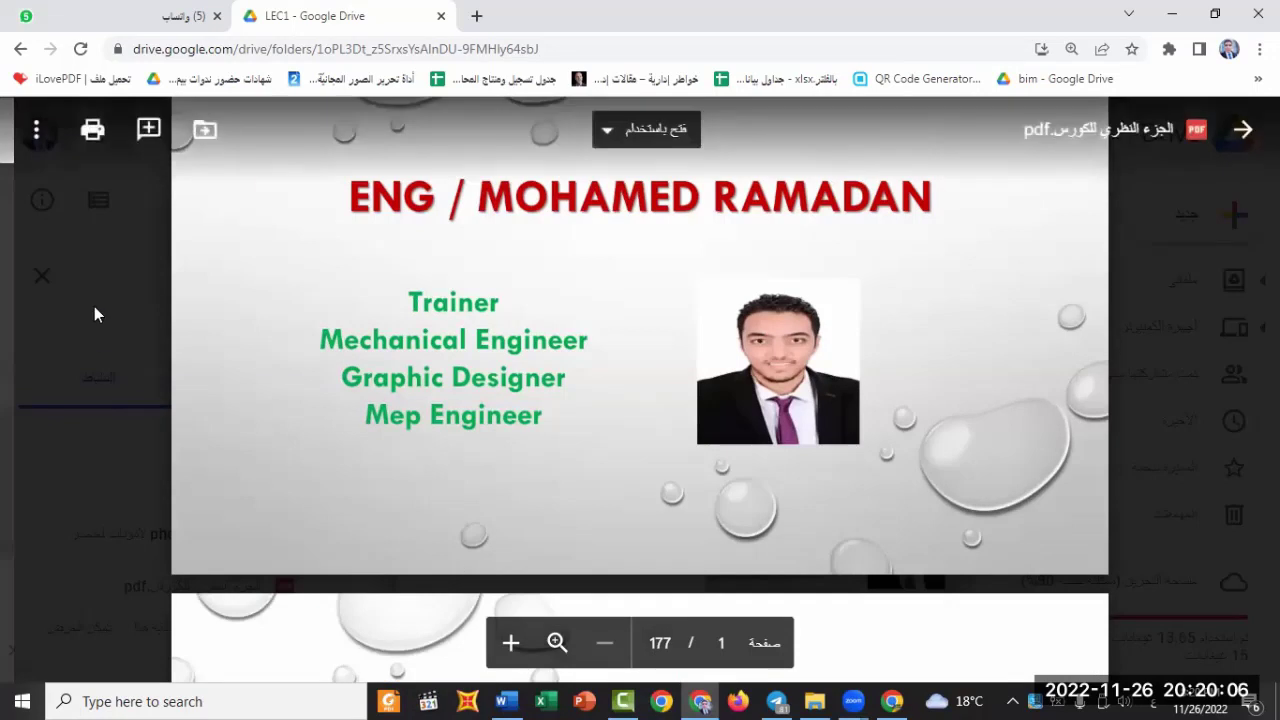
pyautogui.click(107, 285)
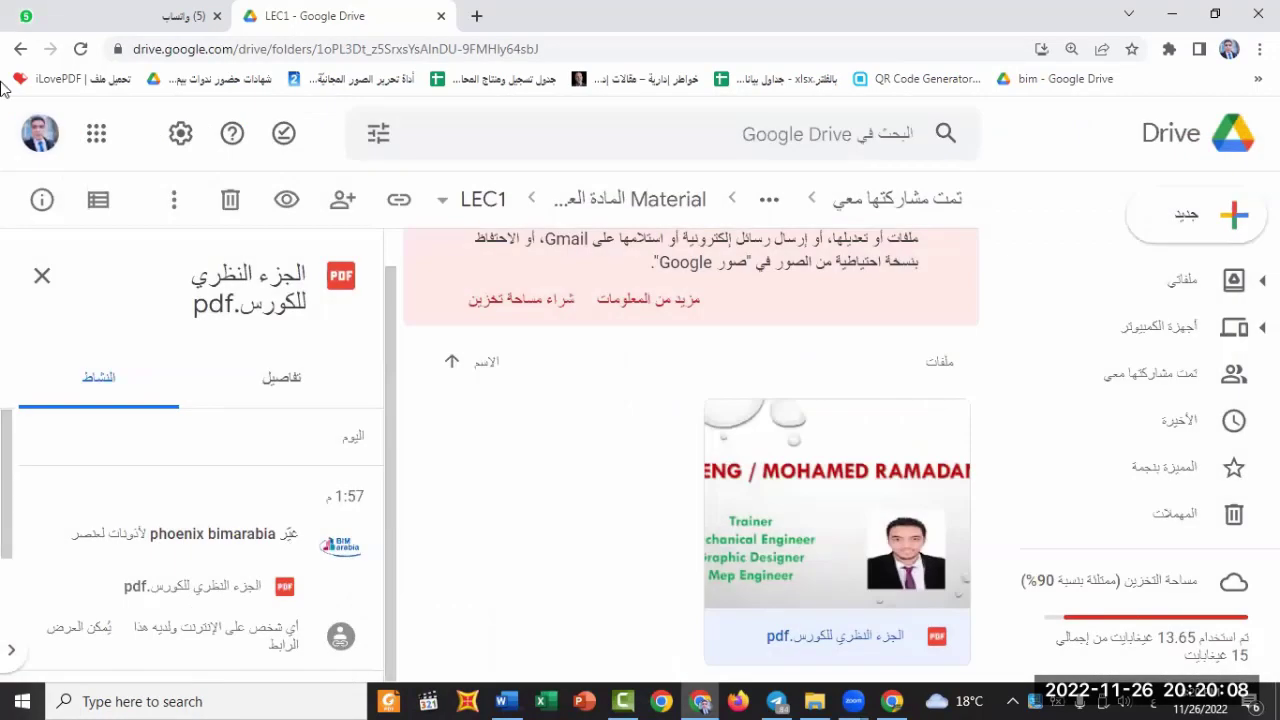
# Go back up to the ICDL-IC3 2022 folder and open its Attendance folder.
pyautogui.click(18, 52)
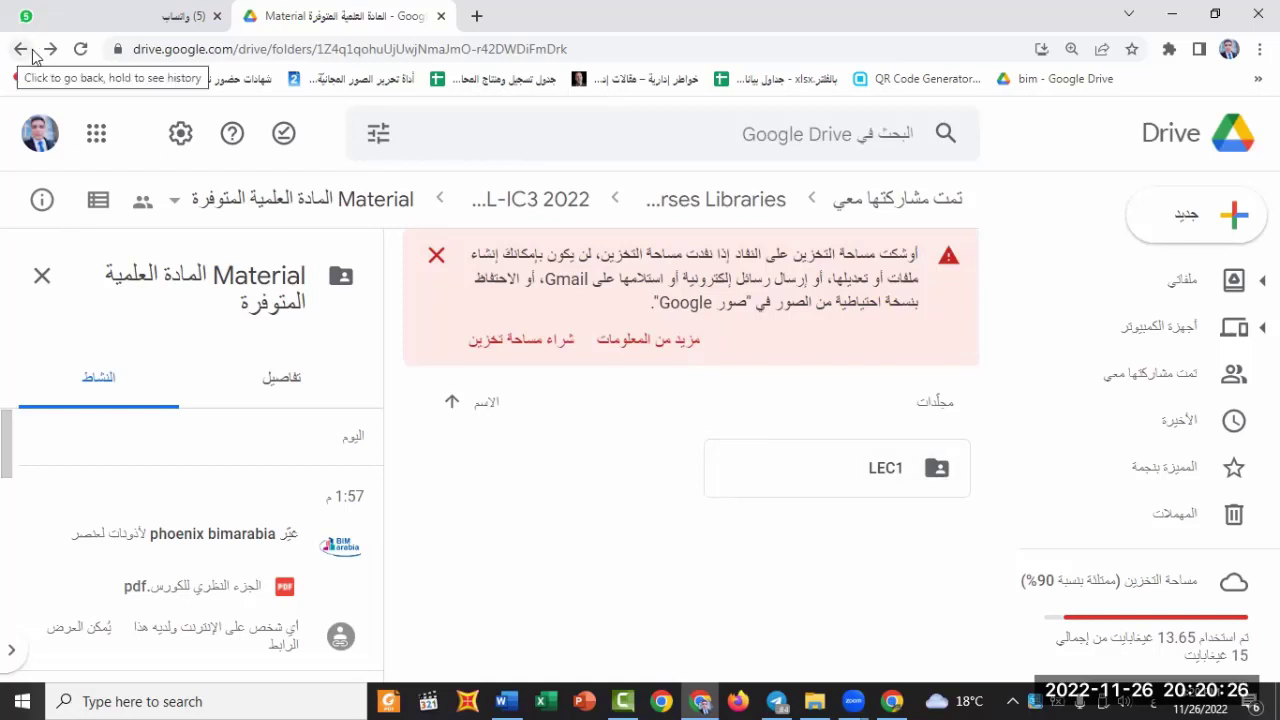
pyautogui.hotkey('alt', 'Left')
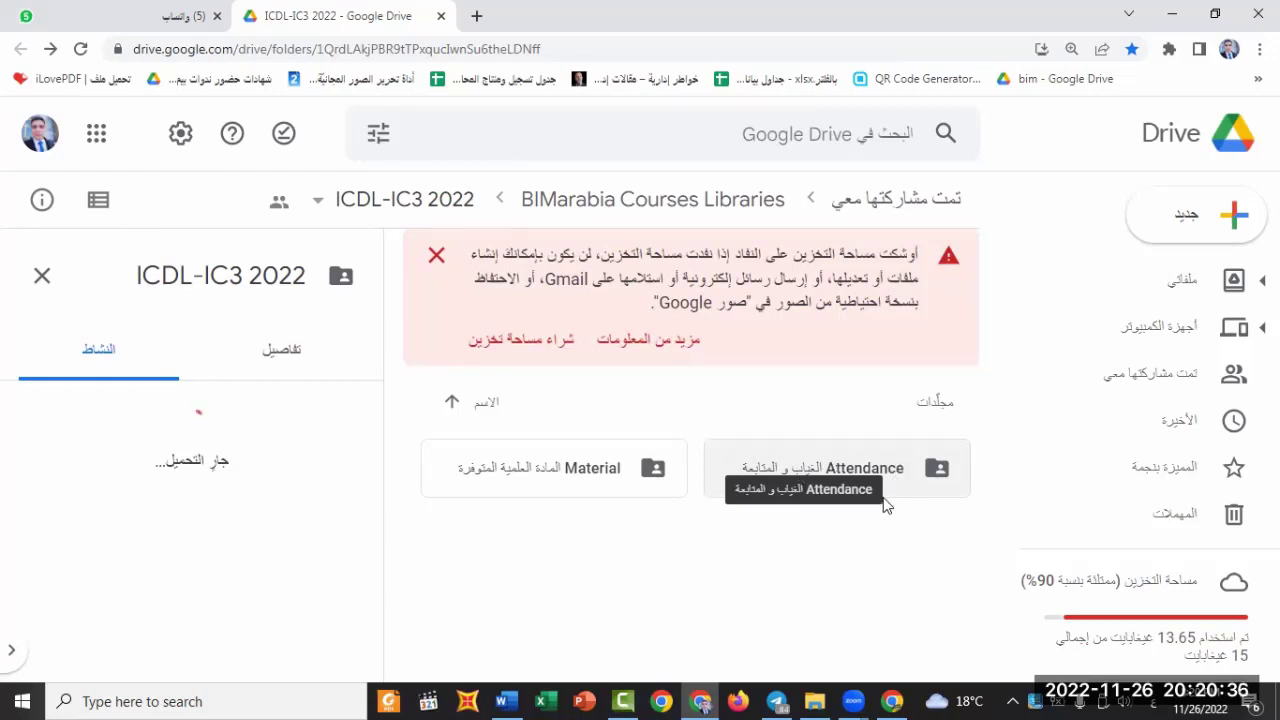
pyautogui.doubleClick(884, 500)
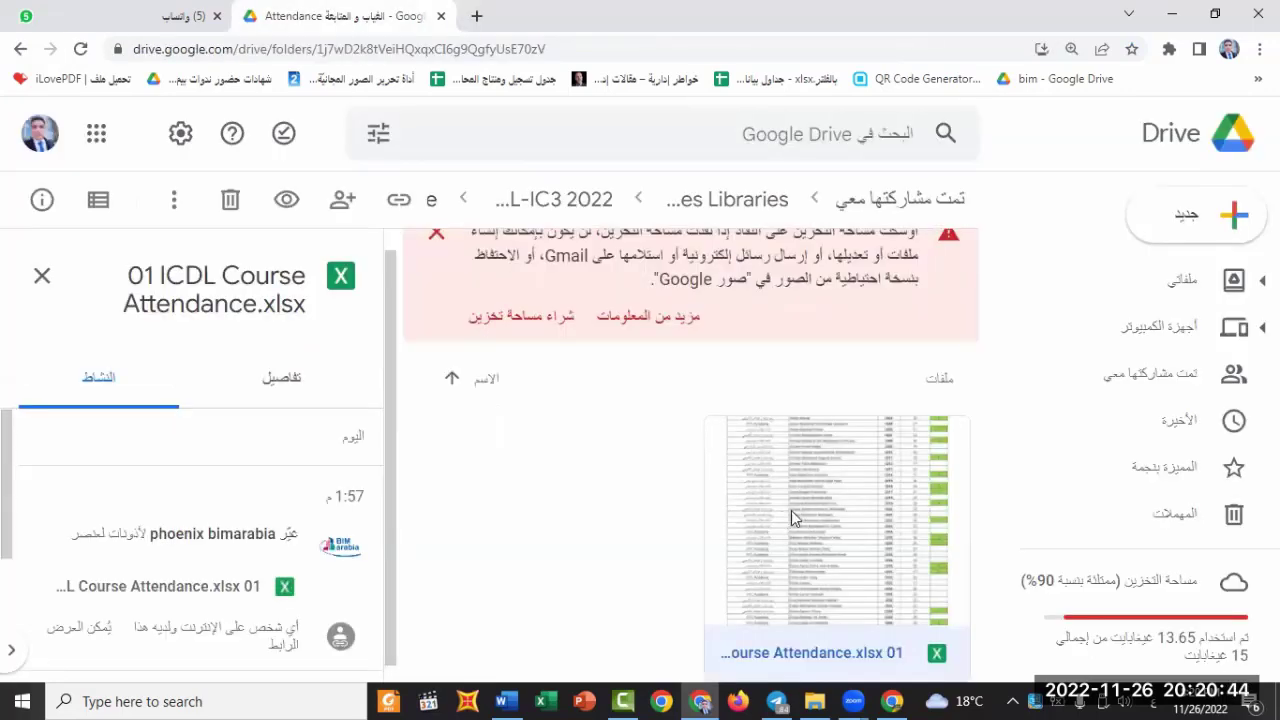
# Open '01 ICDL Course Attendance.xlsx' in Sheets and step across row 2 to the LEC 3 mark in E2.
pyautogui.doubleClick(799, 537)
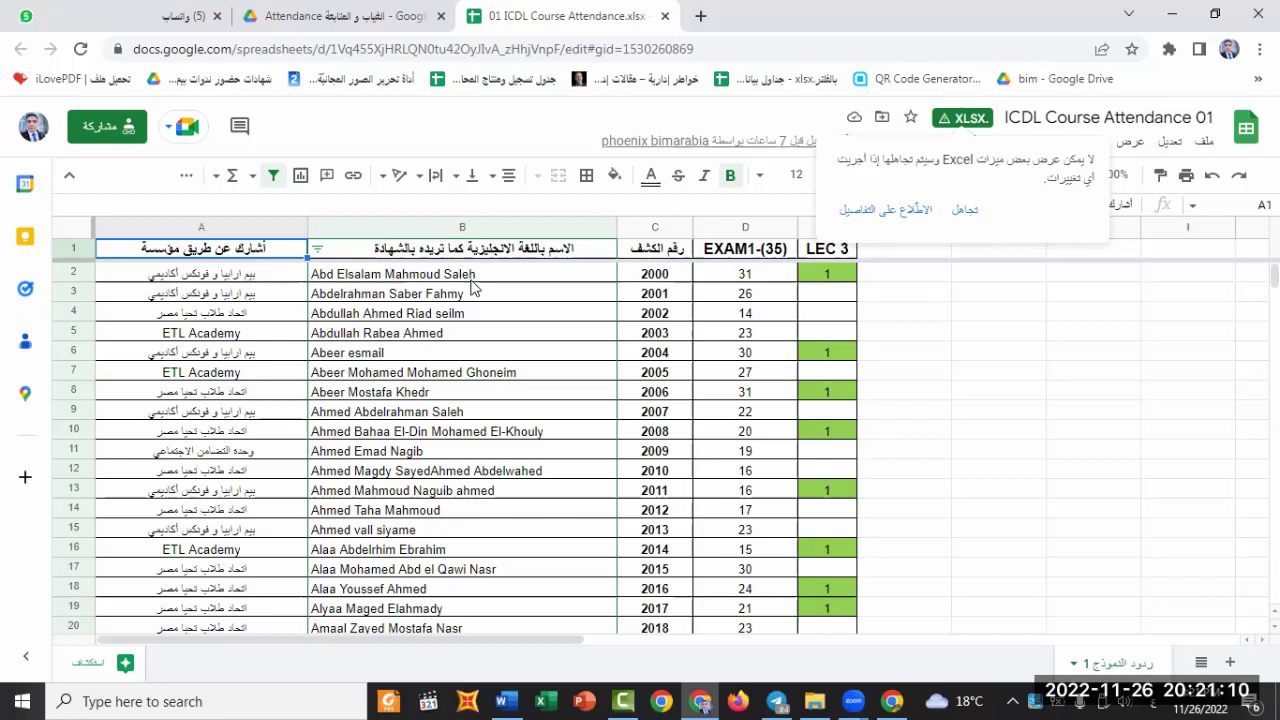
pyautogui.click(445, 275)
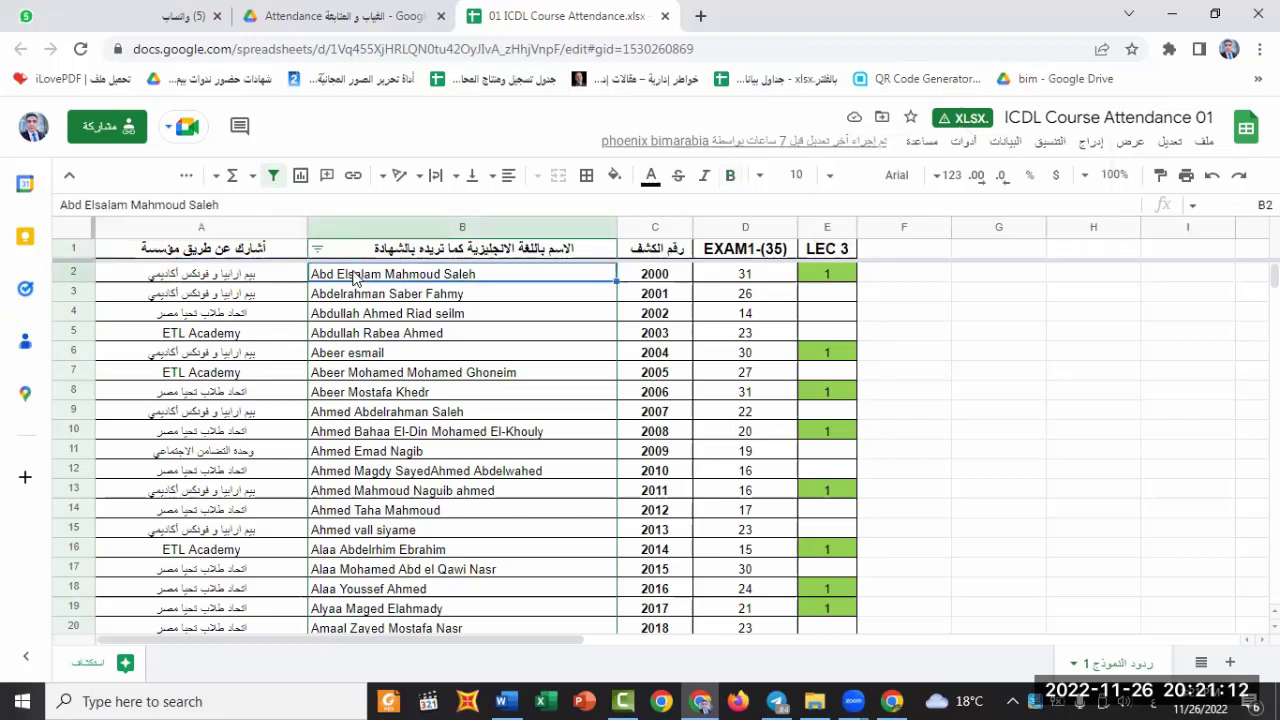
pyautogui.press('Left')
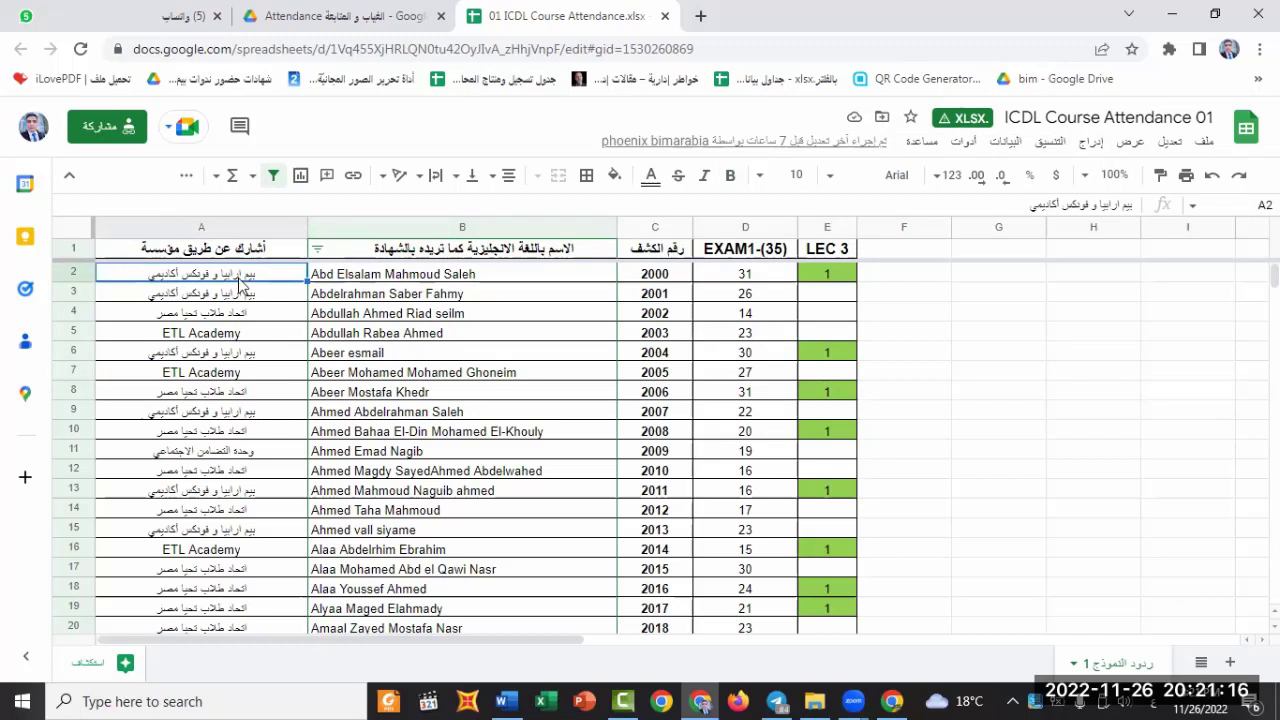
pyautogui.press('Right')
pyautogui.press('Right')
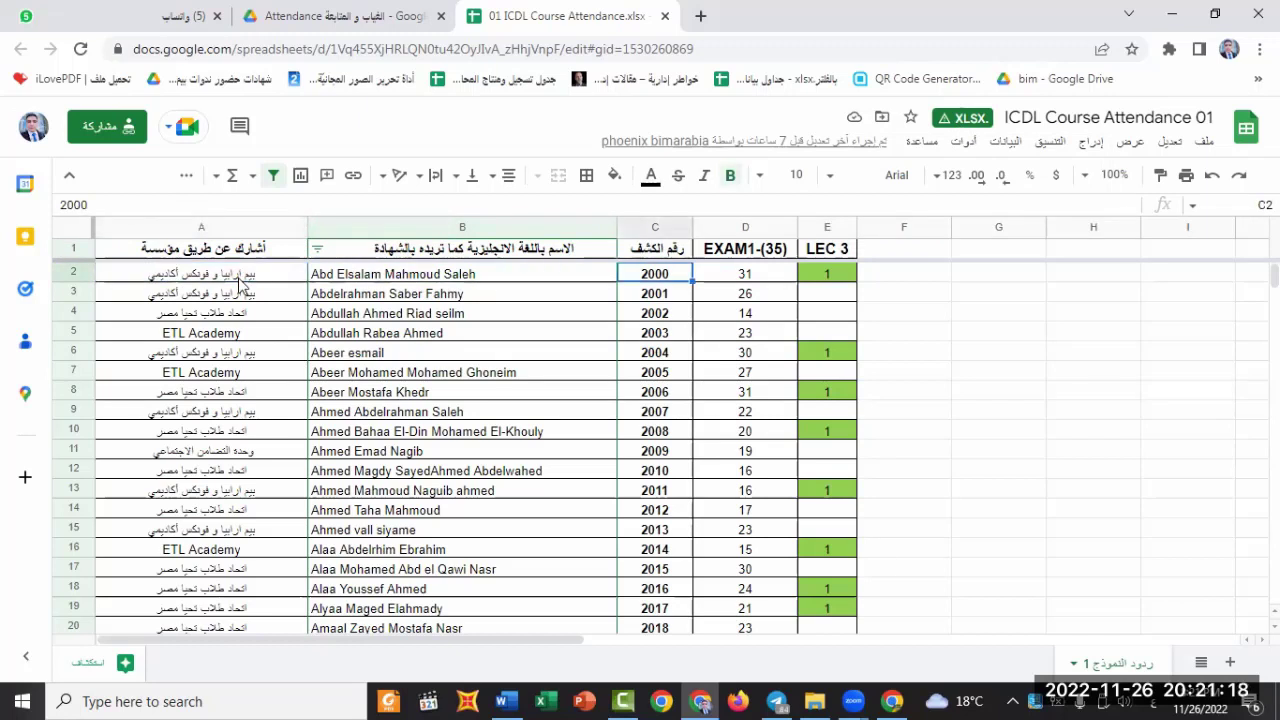
pyautogui.press('Right')
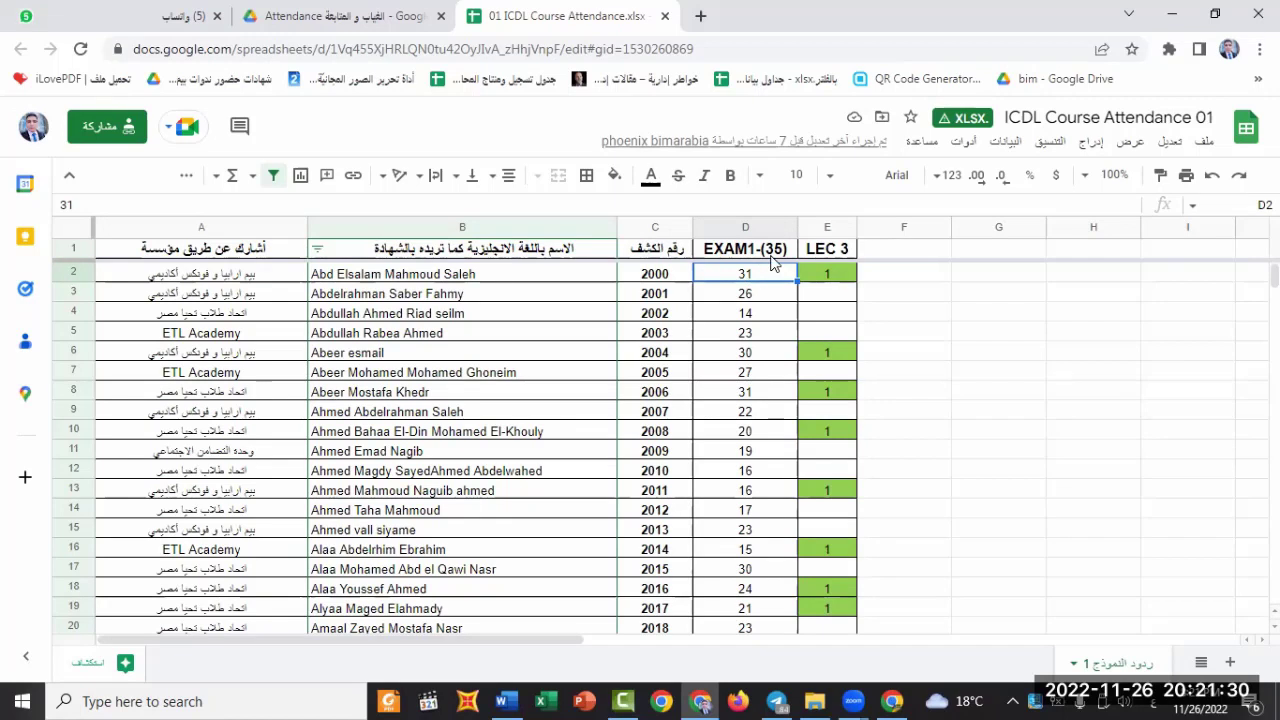
pyautogui.press('Right')
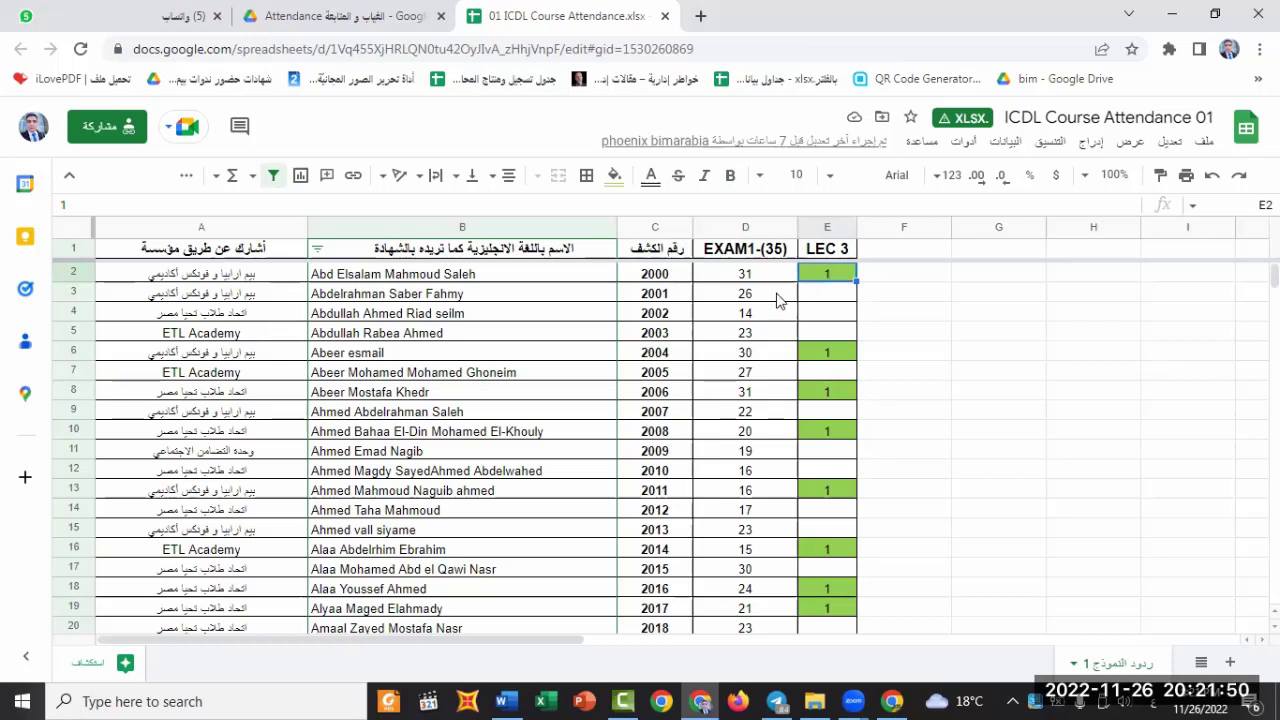
# Check the next LEC 3 entry, then move down the student names from B2.
pyautogui.click(835, 298)
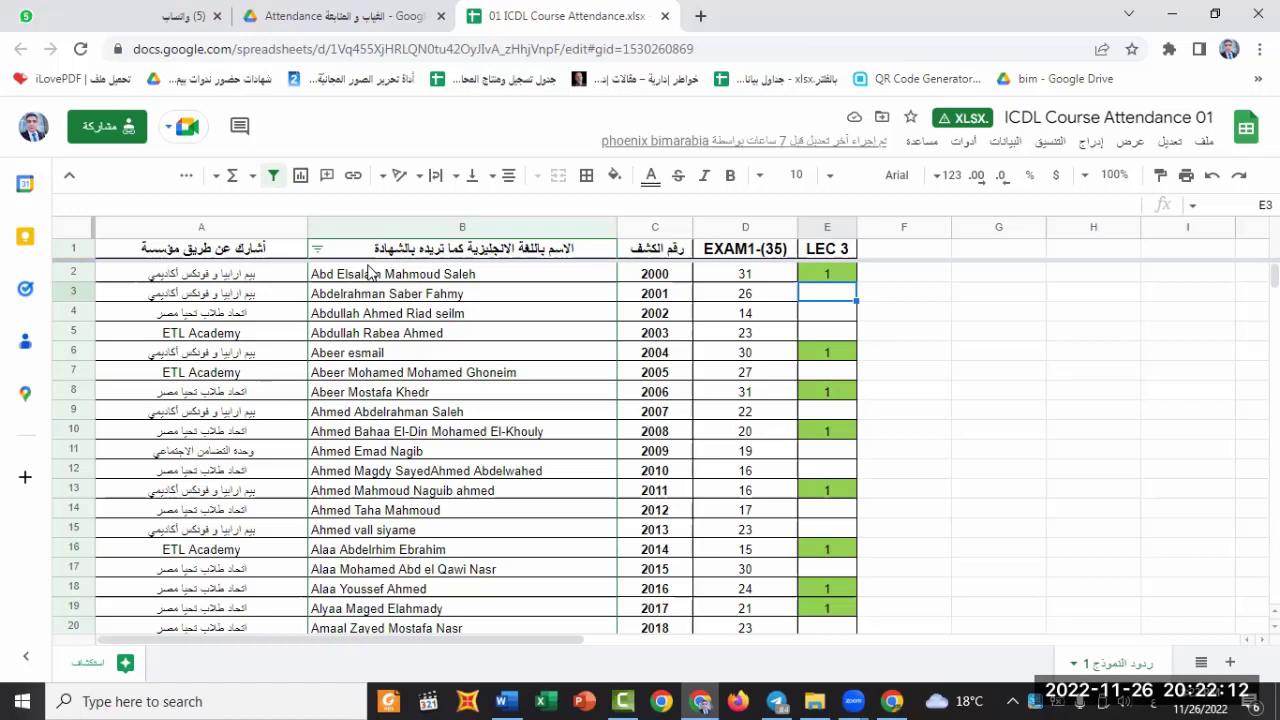
pyautogui.click(407, 272)
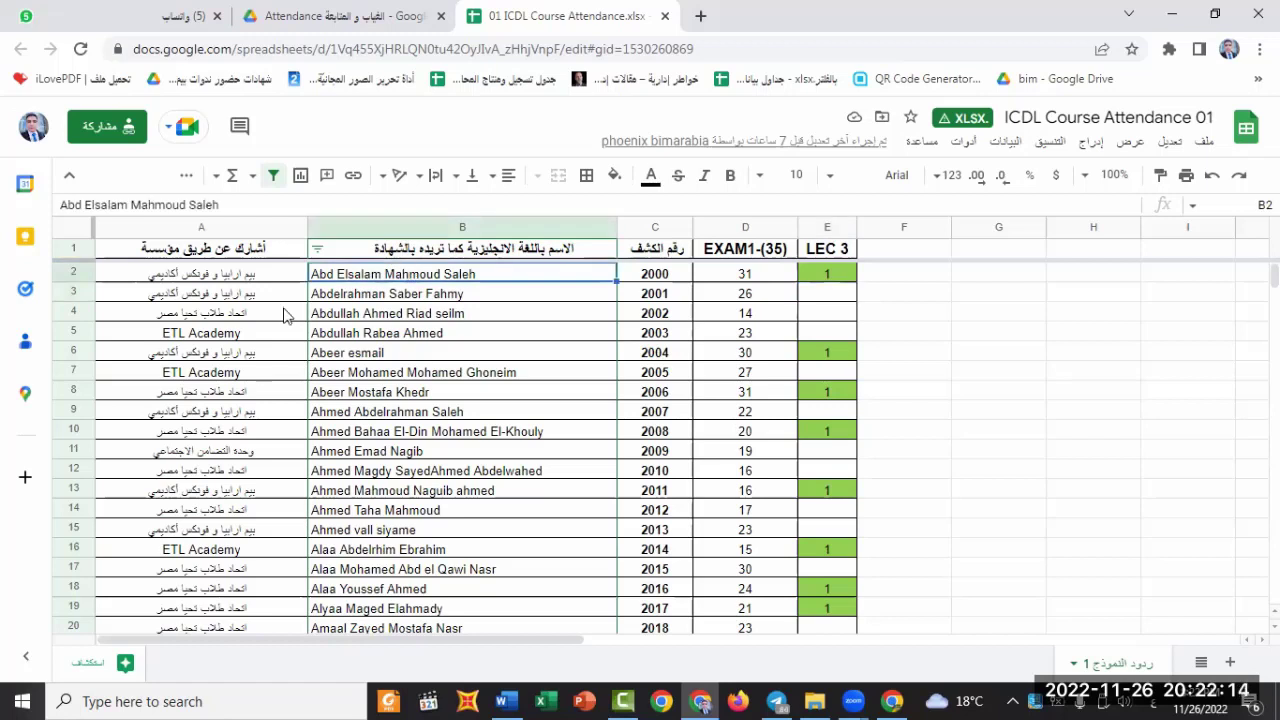
pyautogui.click(368, 293)
pyautogui.press('Down')
pyautogui.press('Down')
pyautogui.press('Down')
pyautogui.press('Down')
pyautogui.press('Down')
pyautogui.press('Down')
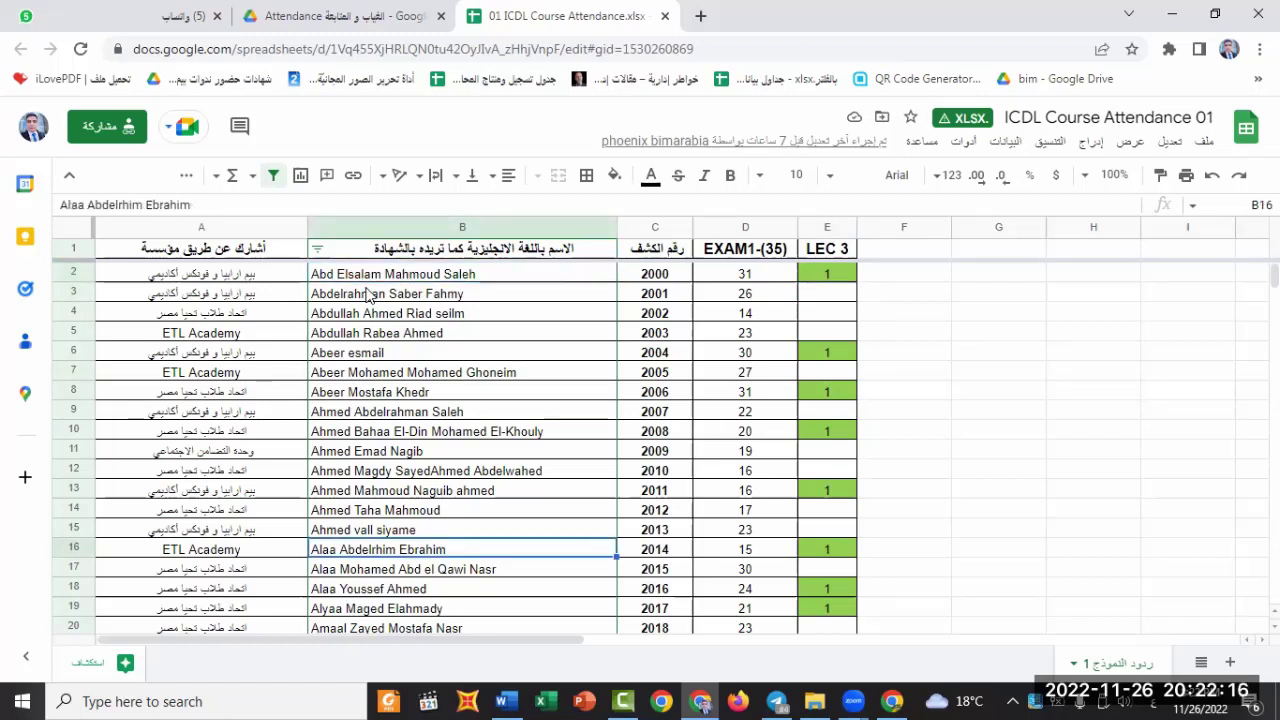
pyautogui.press('Down')
pyautogui.press('Down')
pyautogui.press('Down')
pyautogui.press('Down')
pyautogui.press('Down')
pyautogui.press('Down')
pyautogui.press('Down')
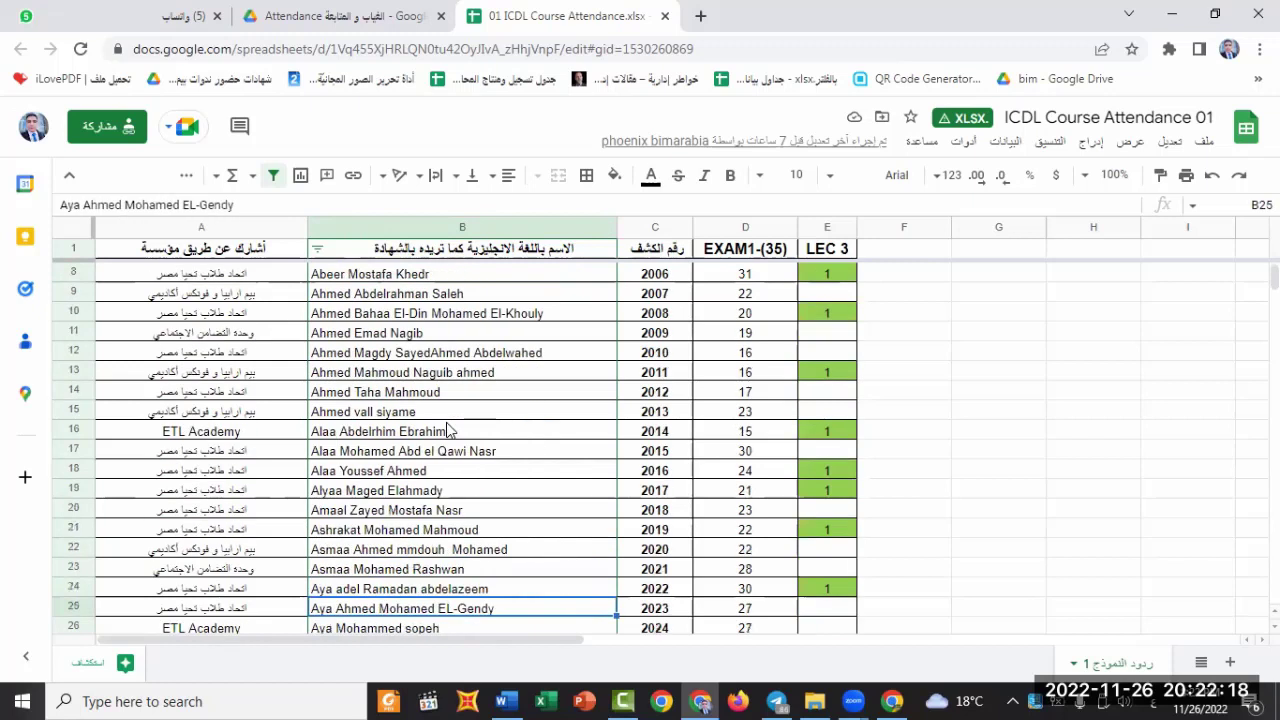
pyautogui.press('Down')
pyautogui.press('Down')
pyautogui.press('Down')
pyautogui.press('Down')
pyautogui.press('Down')
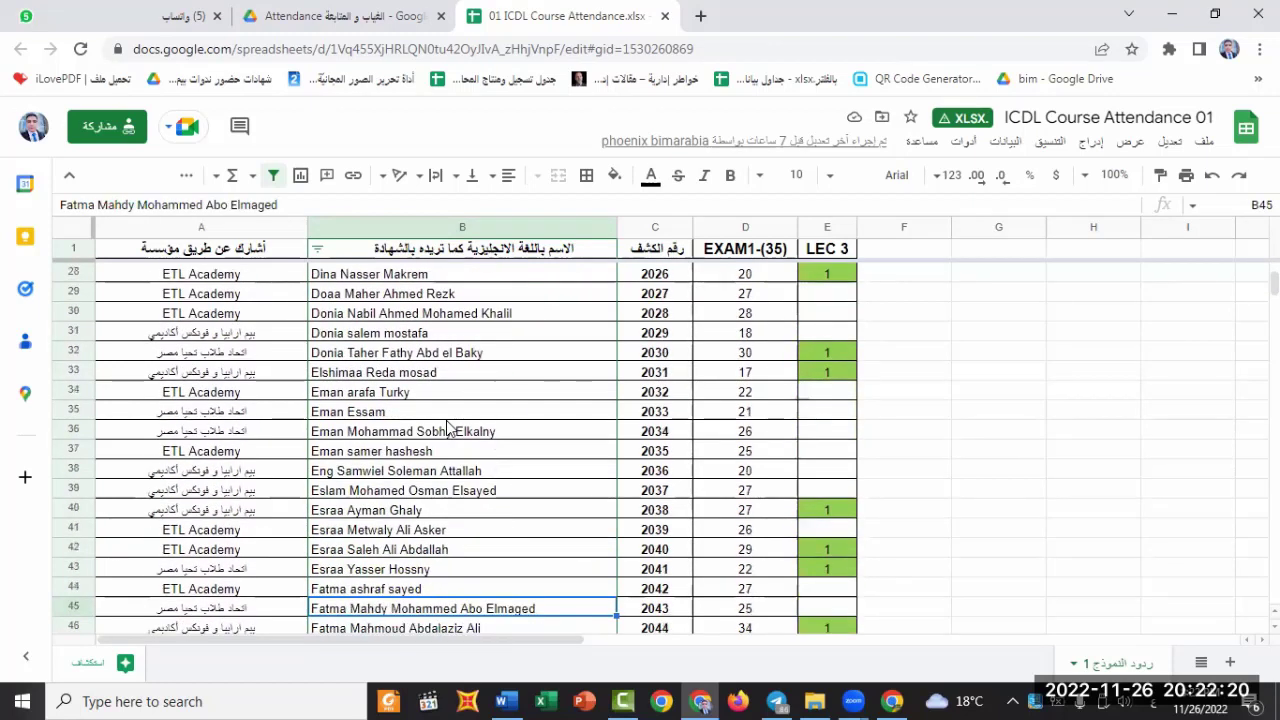
pyautogui.press('Down')
pyautogui.press('Down')
pyautogui.press('Down')
pyautogui.press('Down')
pyautogui.press('Down')
pyautogui.press('Down')
pyautogui.press('Down')
pyautogui.press('Down')
pyautogui.press('Down')
pyautogui.press('Down')
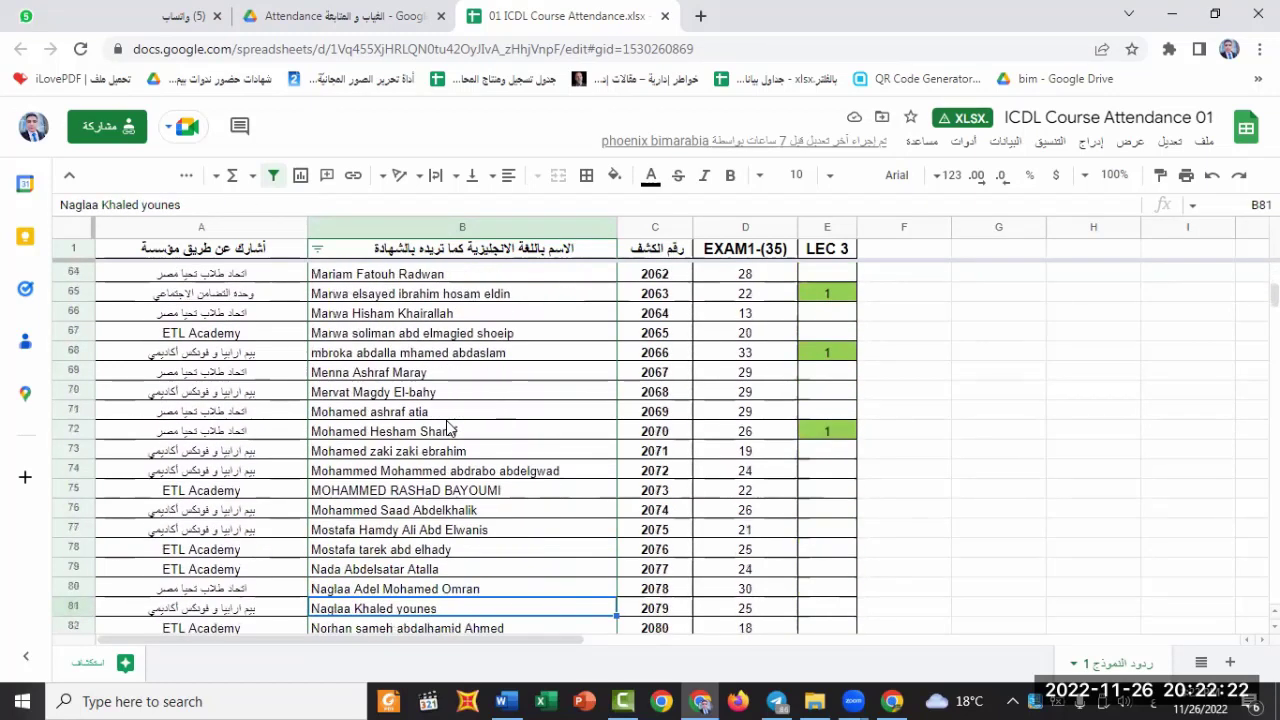
pyautogui.press('Down')
pyautogui.press('Down')
pyautogui.press('Down')
pyautogui.press('Down')
pyautogui.press('Down')
pyautogui.press('Down')
pyautogui.press('Down')
pyautogui.press('Down')
pyautogui.press('Down')
pyautogui.press('Down')
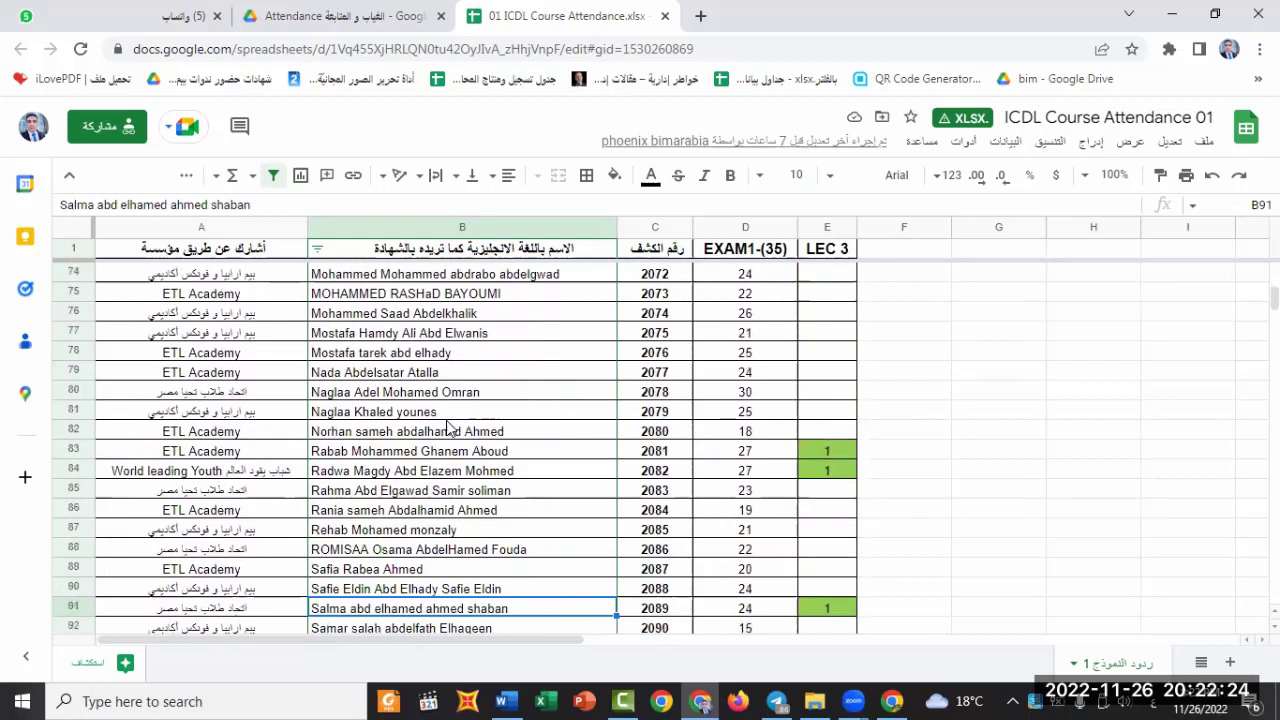
pyautogui.press('Down')
pyautogui.press('Down')
pyautogui.press('Down')
pyautogui.press('Down')
pyautogui.press('Down')
pyautogui.press('Down')
pyautogui.press('Down')
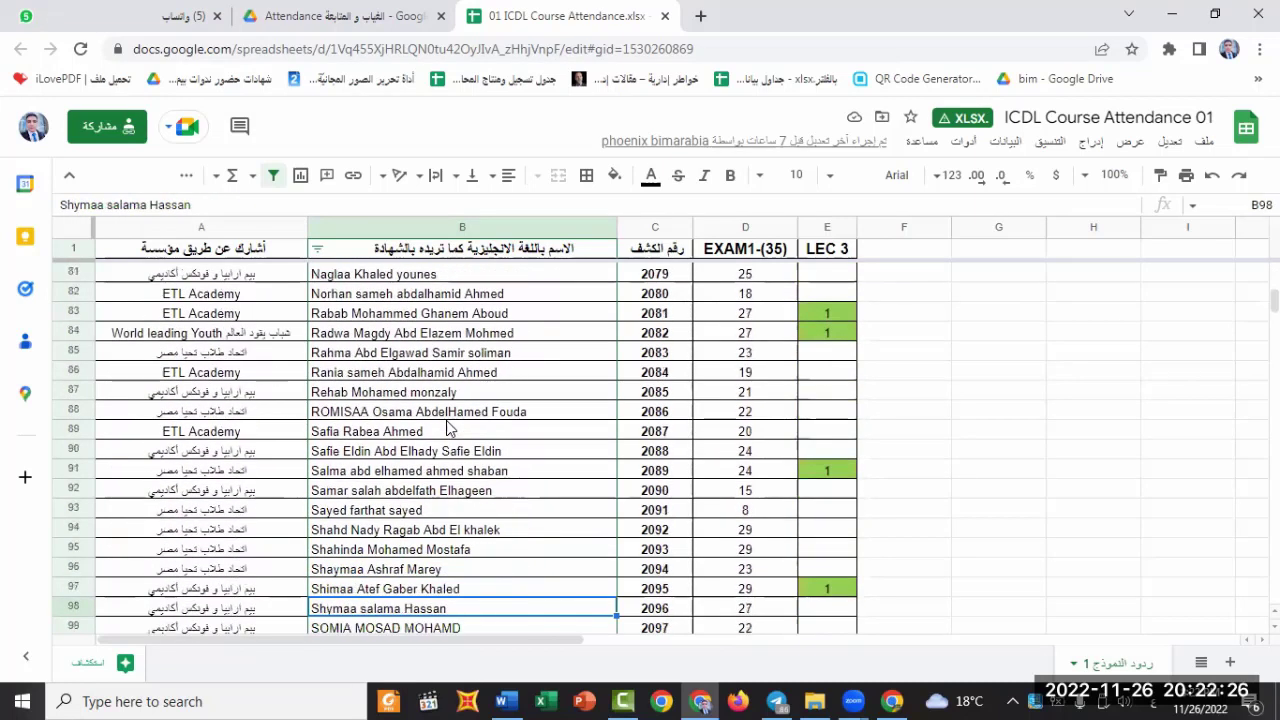
pyautogui.press('Down')
pyautogui.press('Down')
pyautogui.press('Down')
# Step through the last students near the list's end, rows 104 to 109.
pyautogui.press('Up')
pyautogui.press('Up')
pyautogui.press('Up')
pyautogui.press('Up')
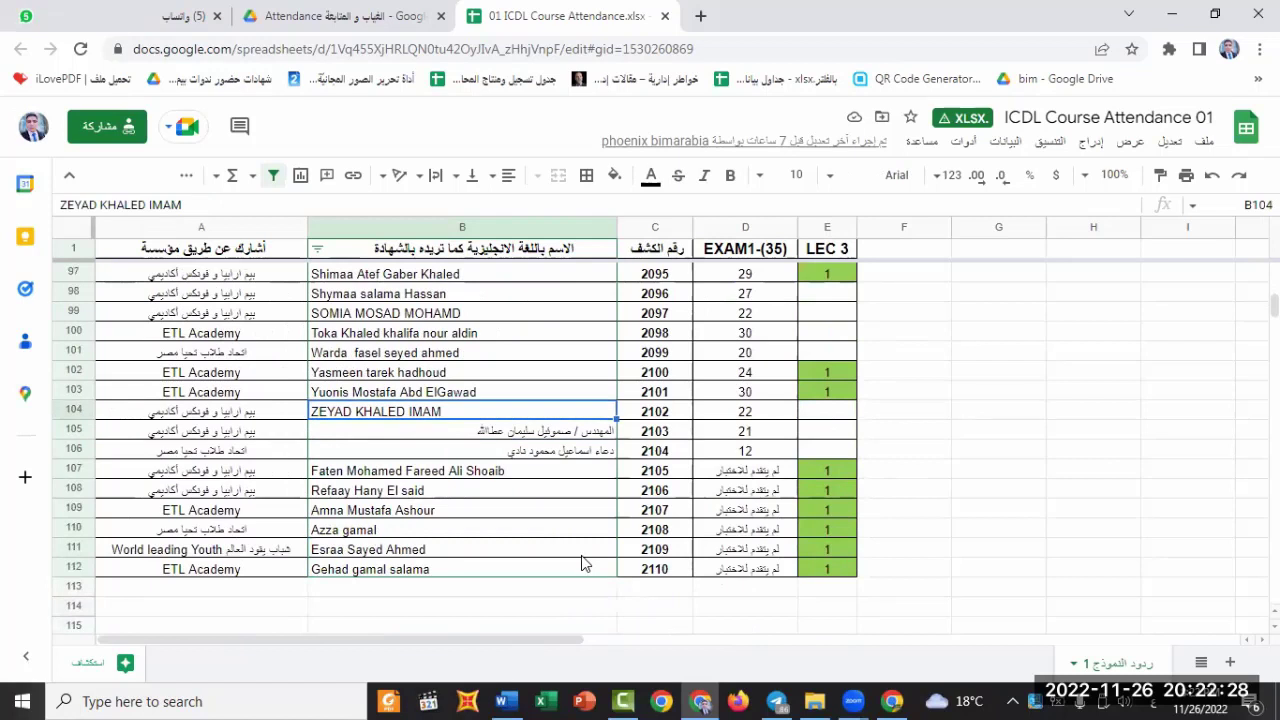
pyautogui.press('Down')
pyautogui.press('Down')
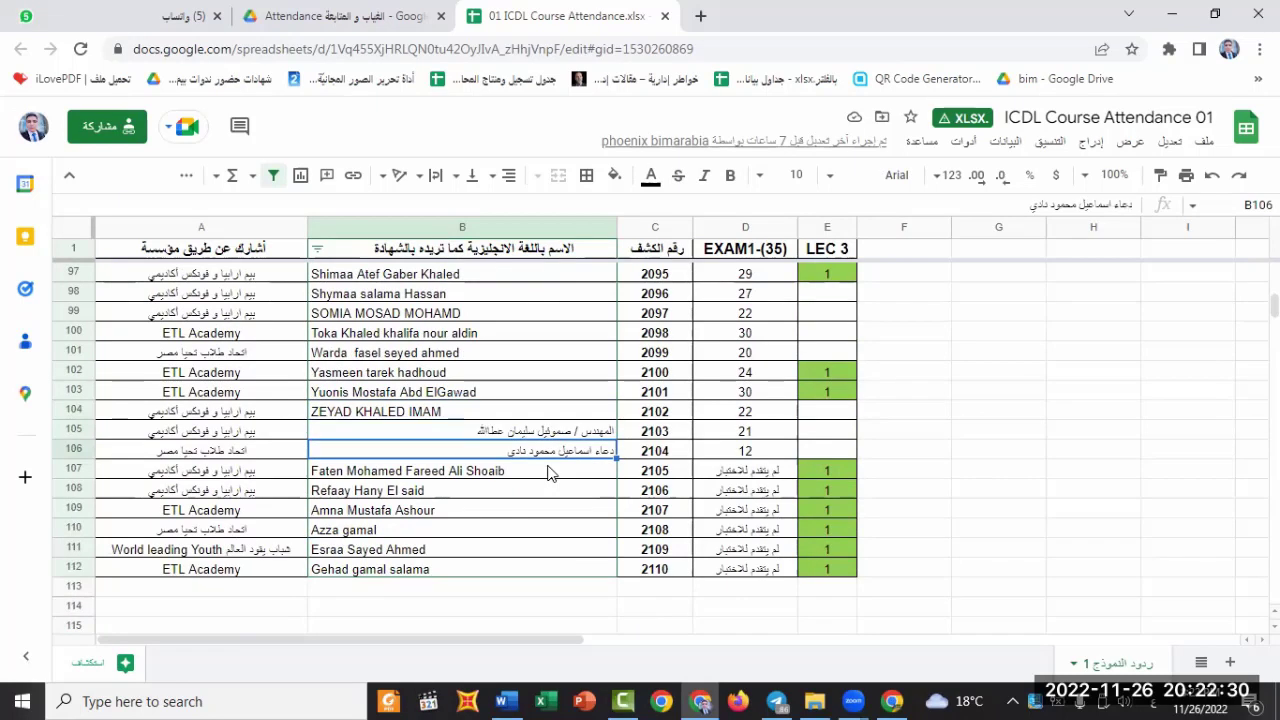
pyautogui.press('Down')
pyautogui.press('Down')
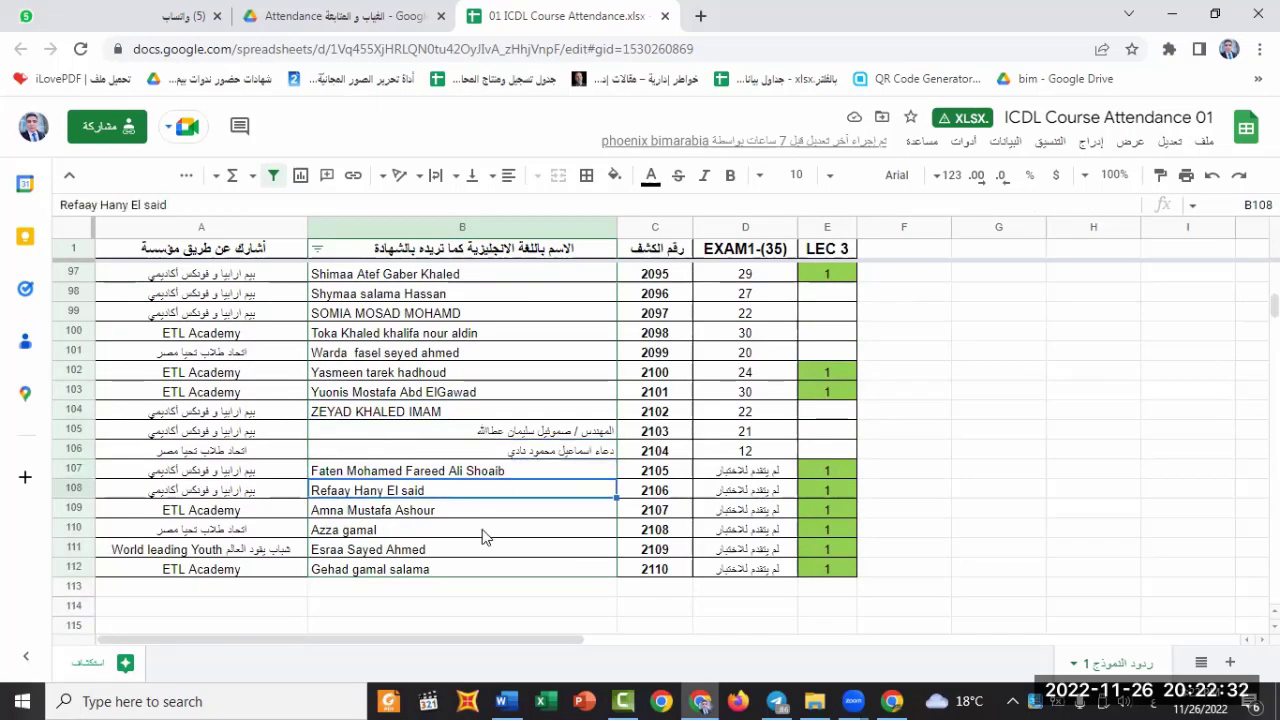
pyautogui.press('Down')
pyautogui.press('Up')
pyautogui.press('Up')
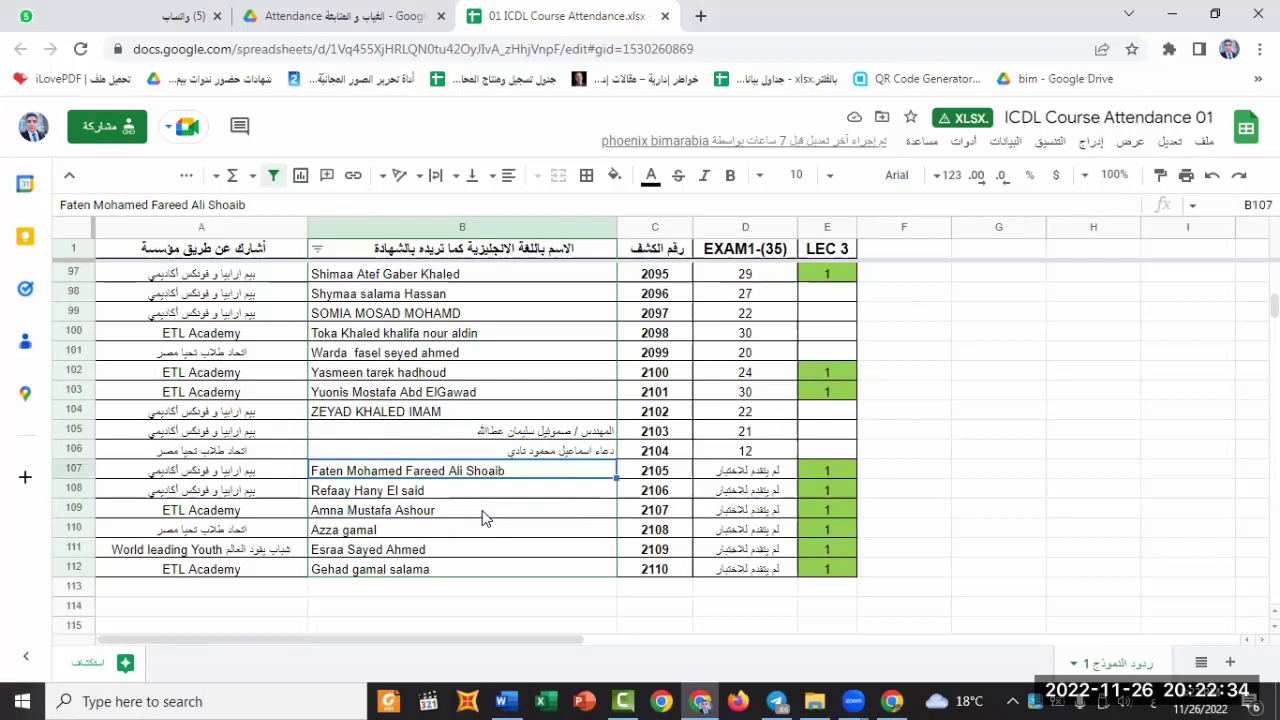
pyautogui.press('Down')
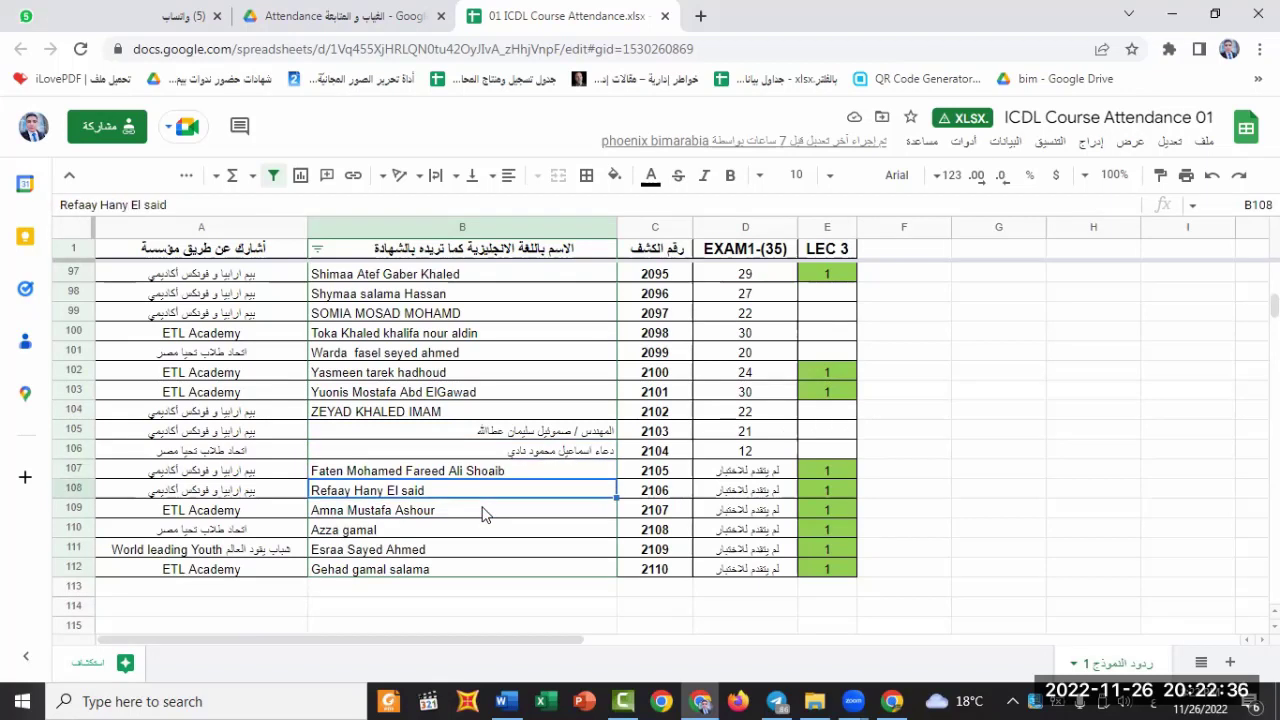
pyautogui.press('Down')
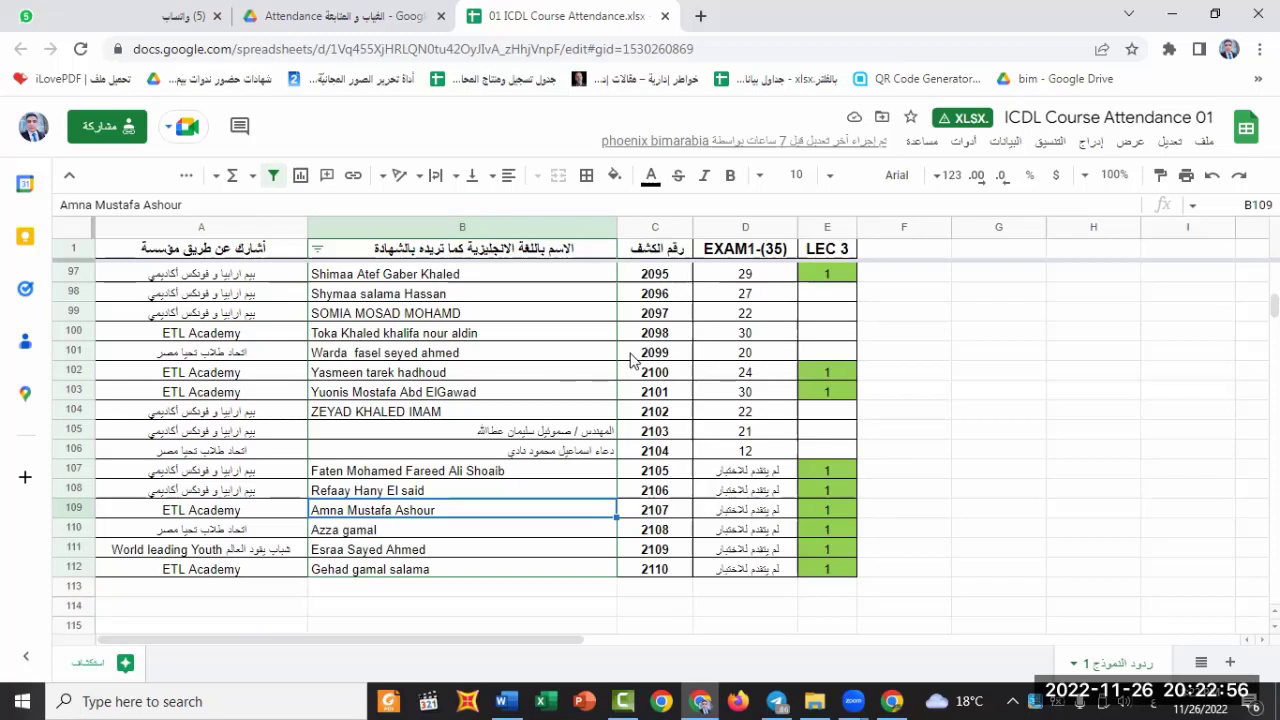
pyautogui.scroll(3, 632, 360)
pyautogui.scroll(7, 640, 355)
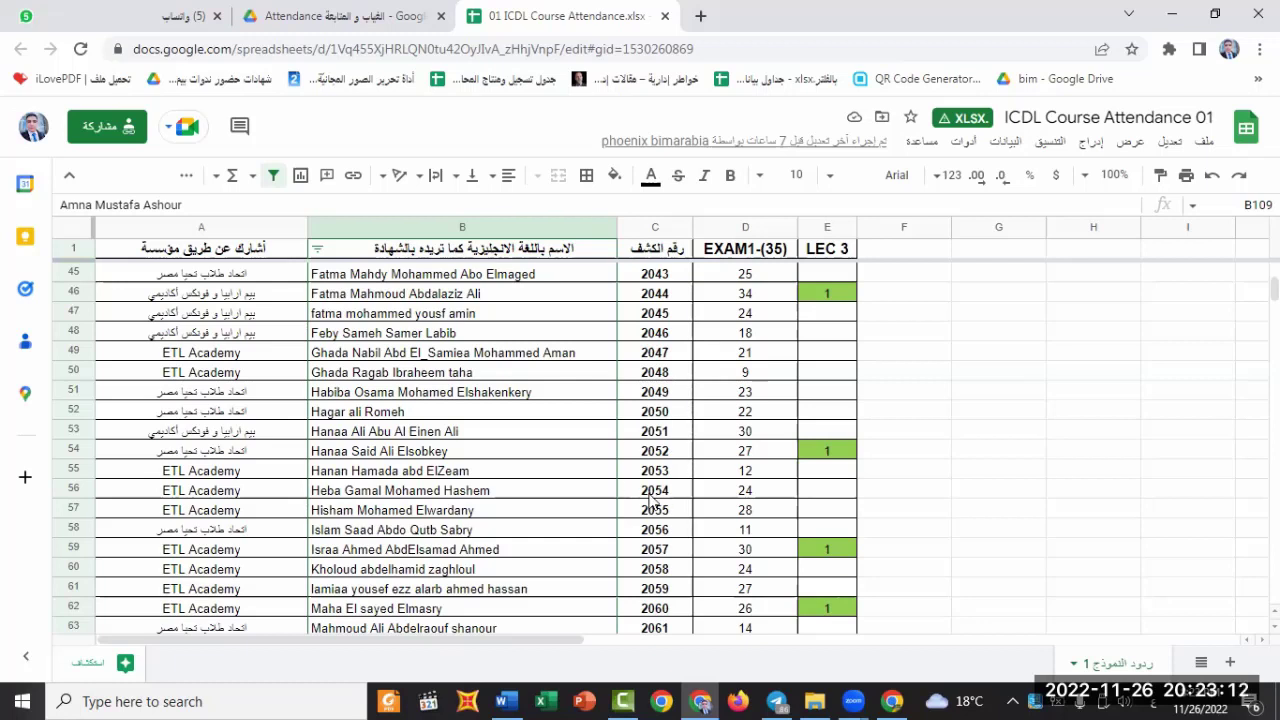
pyautogui.scroll(5, 678, 255)
pyautogui.scroll(4, 665, 290)
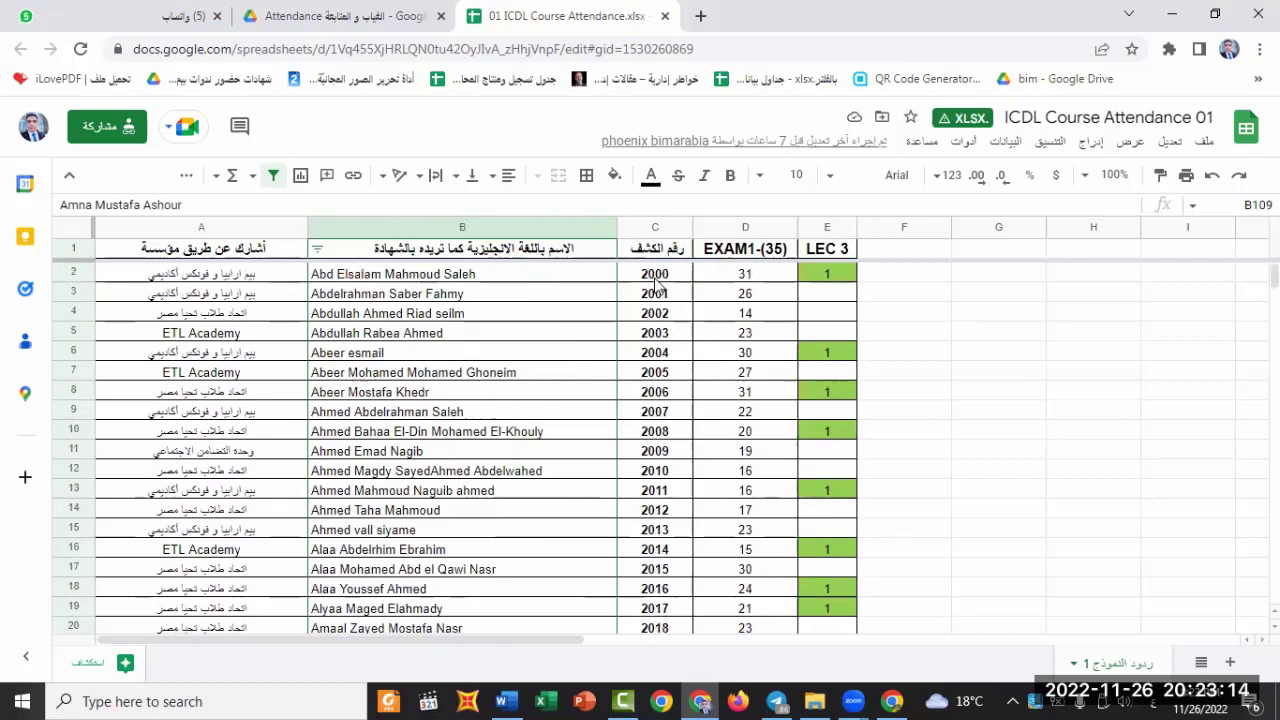
pyautogui.scroll(-3, 641, 323)
pyautogui.scroll(-3, 641, 323)
pyautogui.scroll(-4, 645, 425)
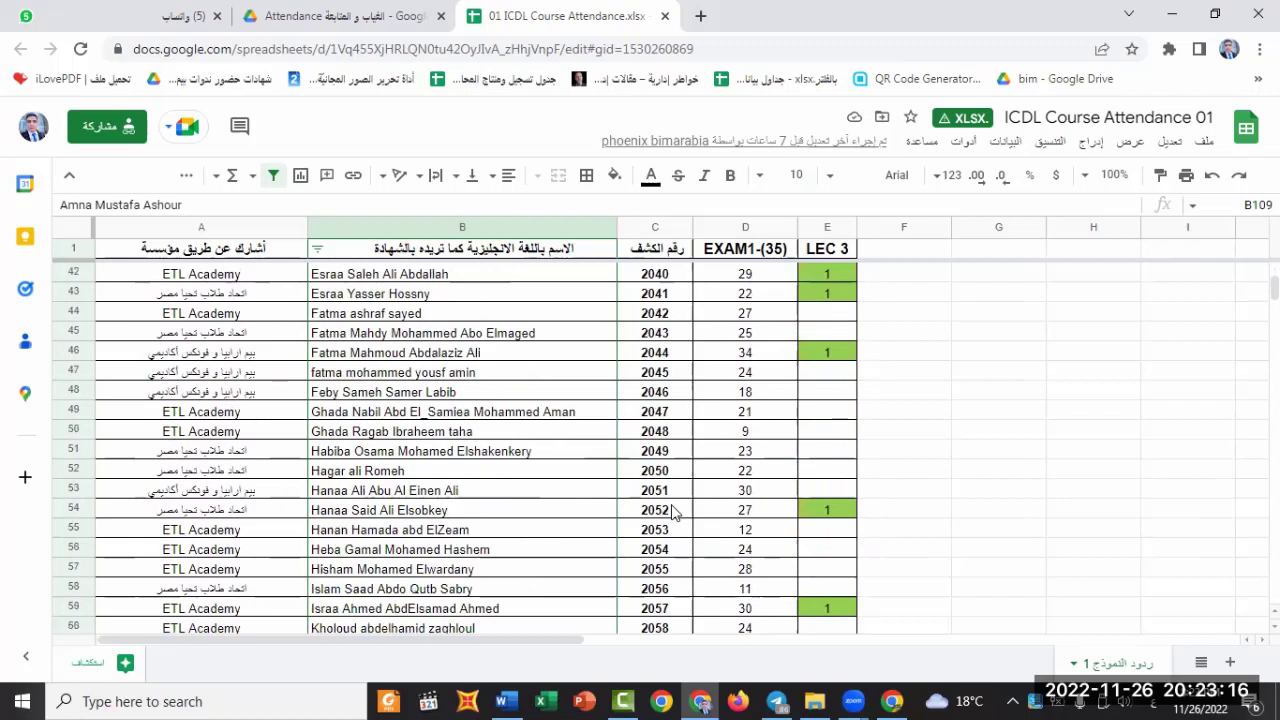
pyautogui.scroll(-3, 634, 425)
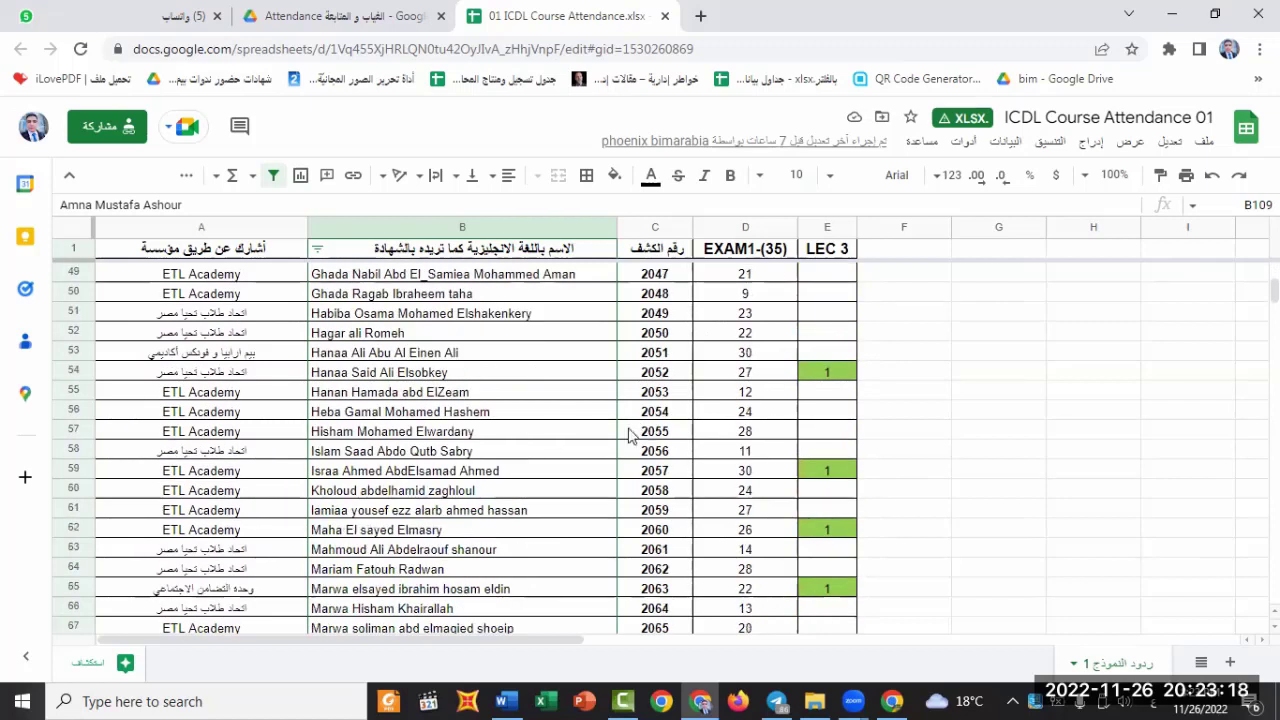
# Select row 57 by its row header, then start a new browser tab.
pyautogui.click(72, 432)
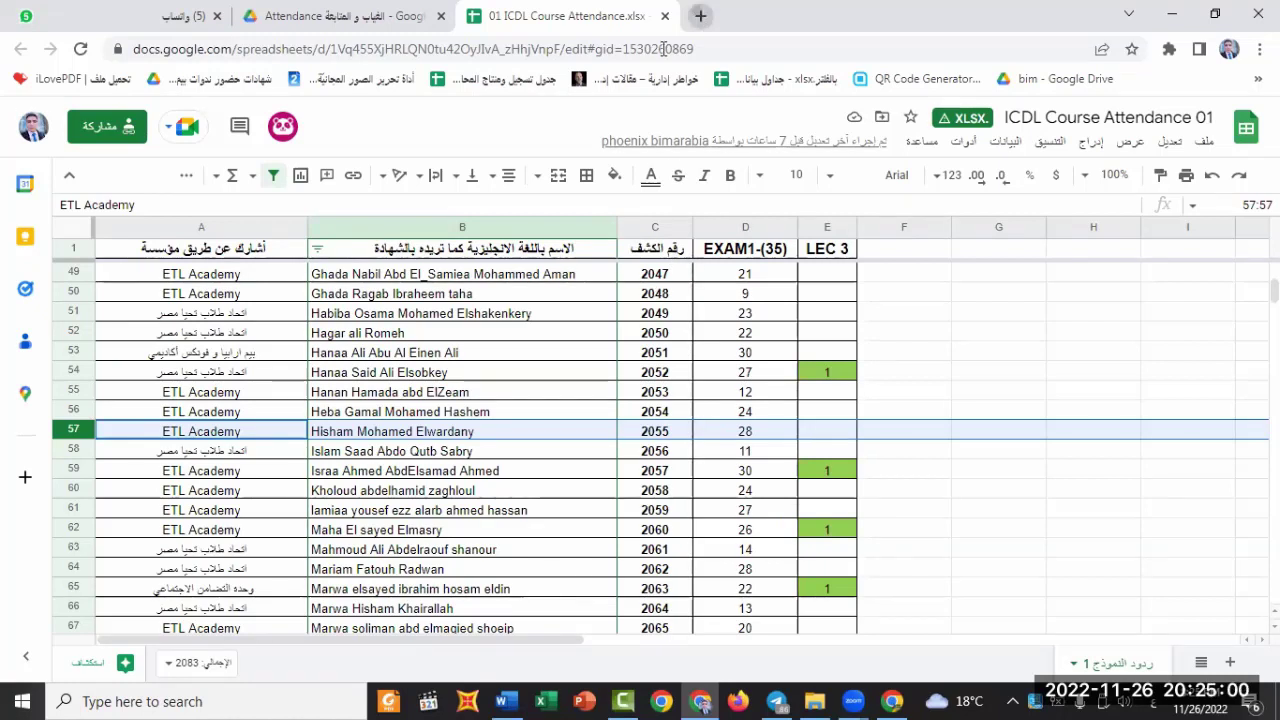
pyautogui.hotkey('ctrl', 't')
# Search for 'google form' and open the Google Forms: Sign-in result.
pyautogui.click(570, 48)
pyautogui.click(197, 163)
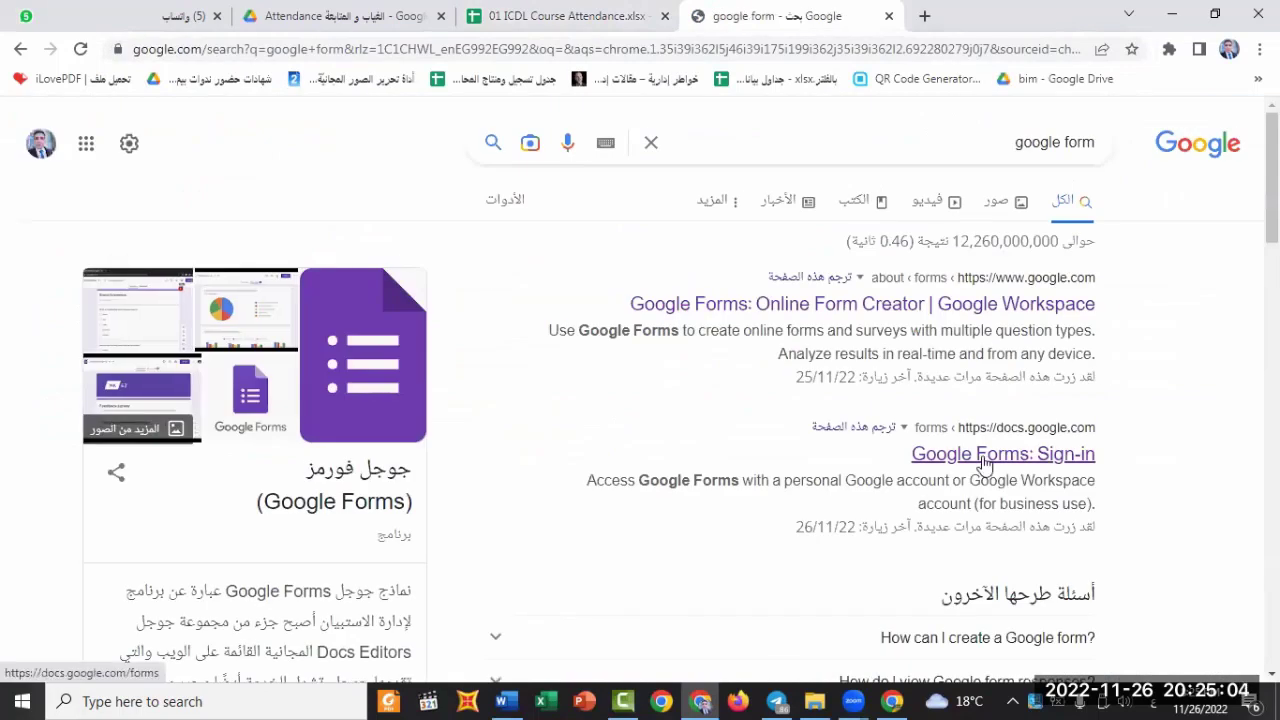
pyautogui.click(985, 460)
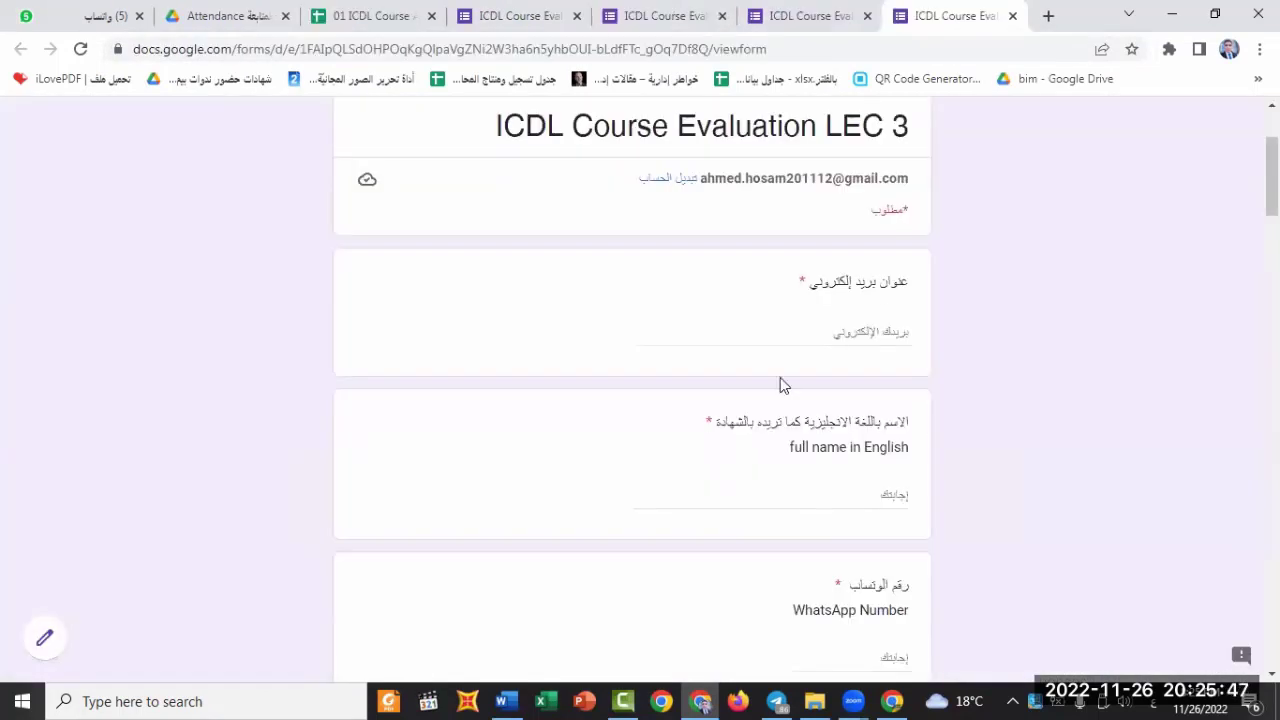
pyautogui.scroll(-1, 783, 385)
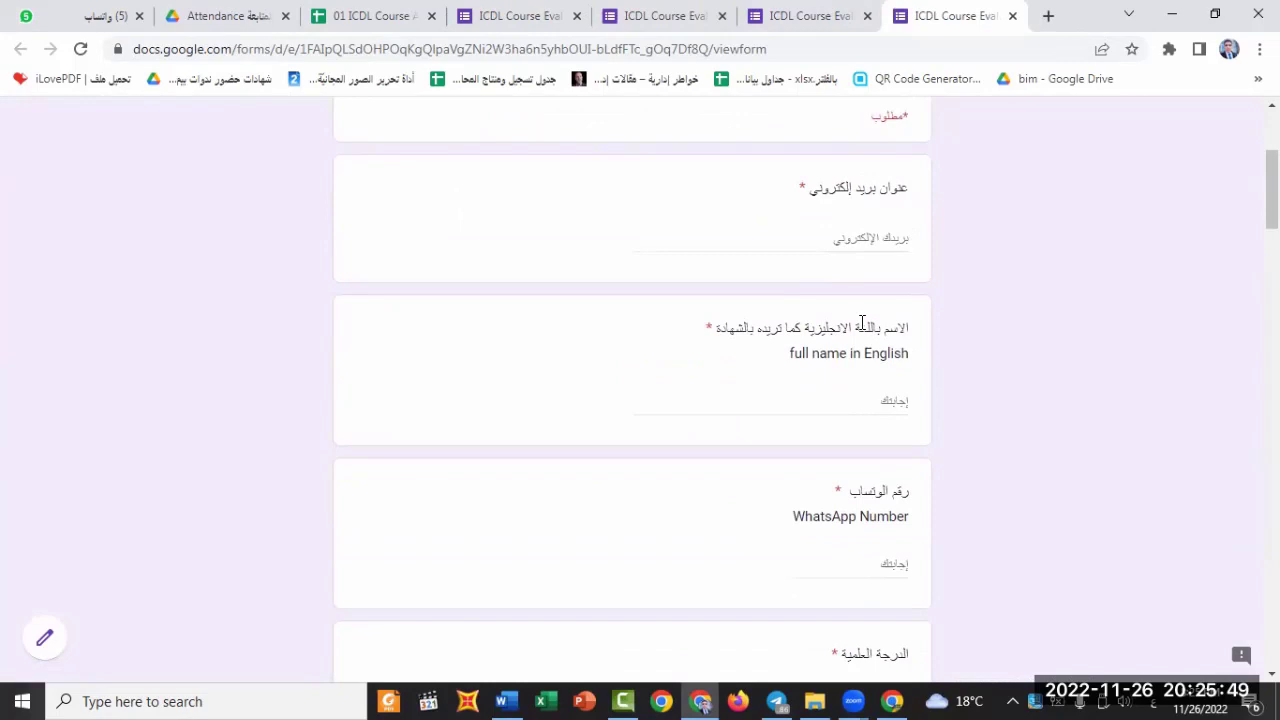
pyautogui.scroll(-1, 862, 330)
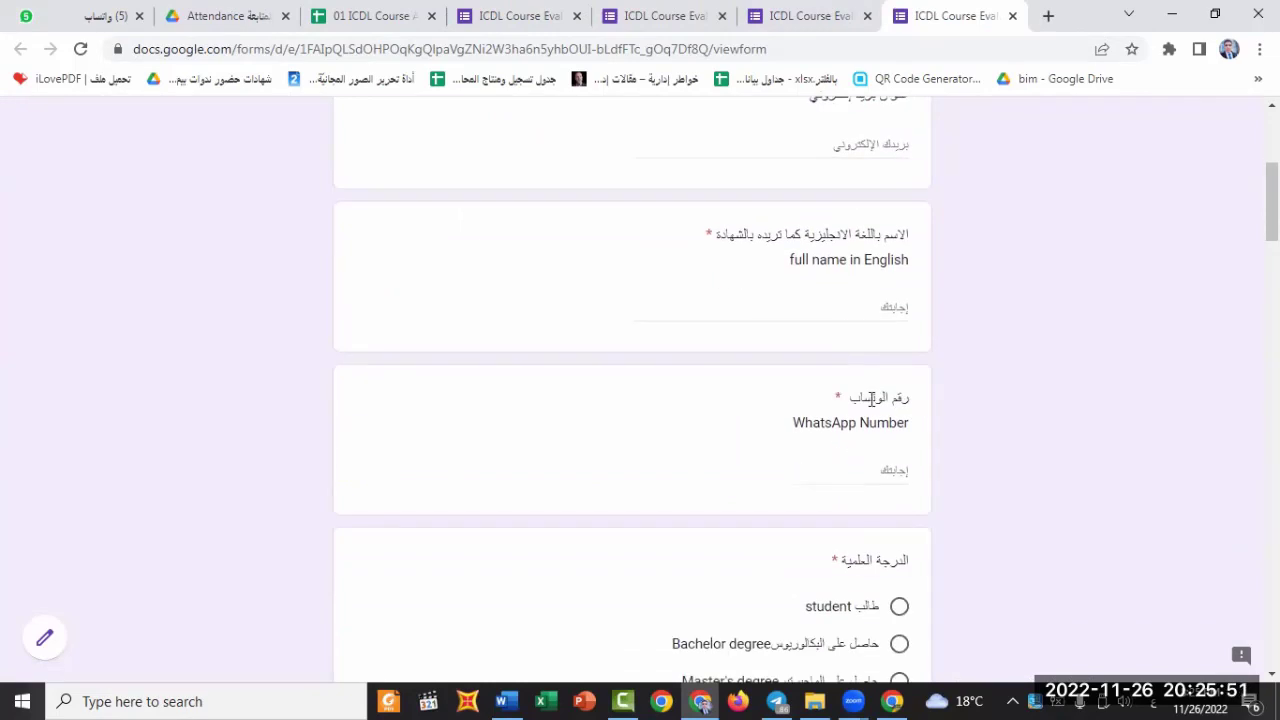
pyautogui.scroll(-1, 858, 375)
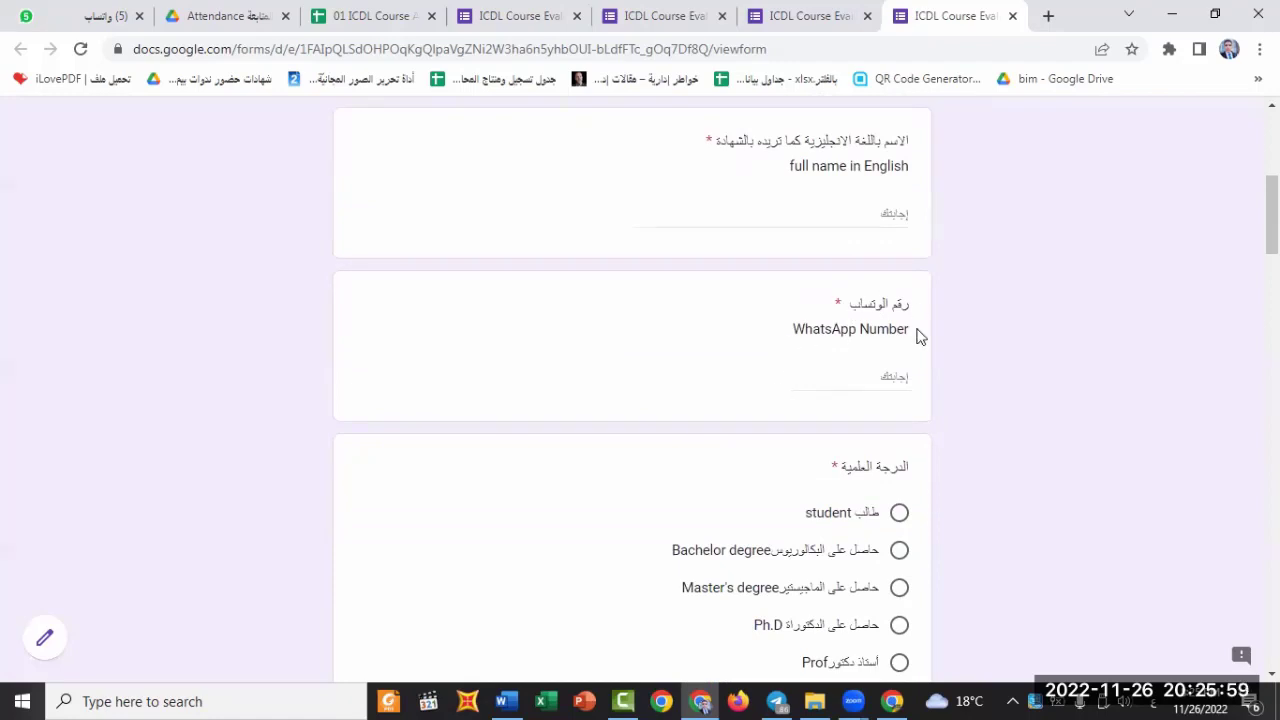
# Enter the WhatsApp number in the WhatsApp Number field and look over the remaining questions.
pyautogui.click(872, 374)
pyautogui.write('20')
pyautogui.write('45')
pyautogui.scroll(-3, 855, 375)
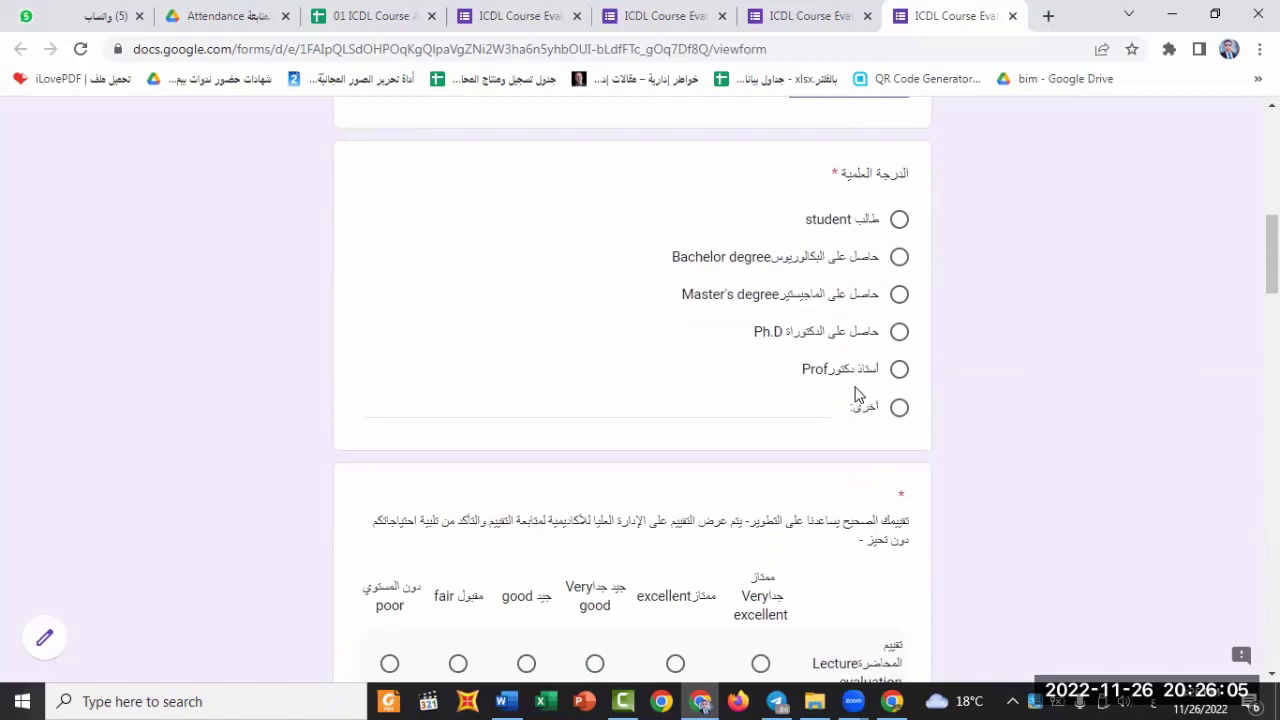
pyautogui.scroll(-2, 860, 400)
pyautogui.scroll(2, 866, 228)
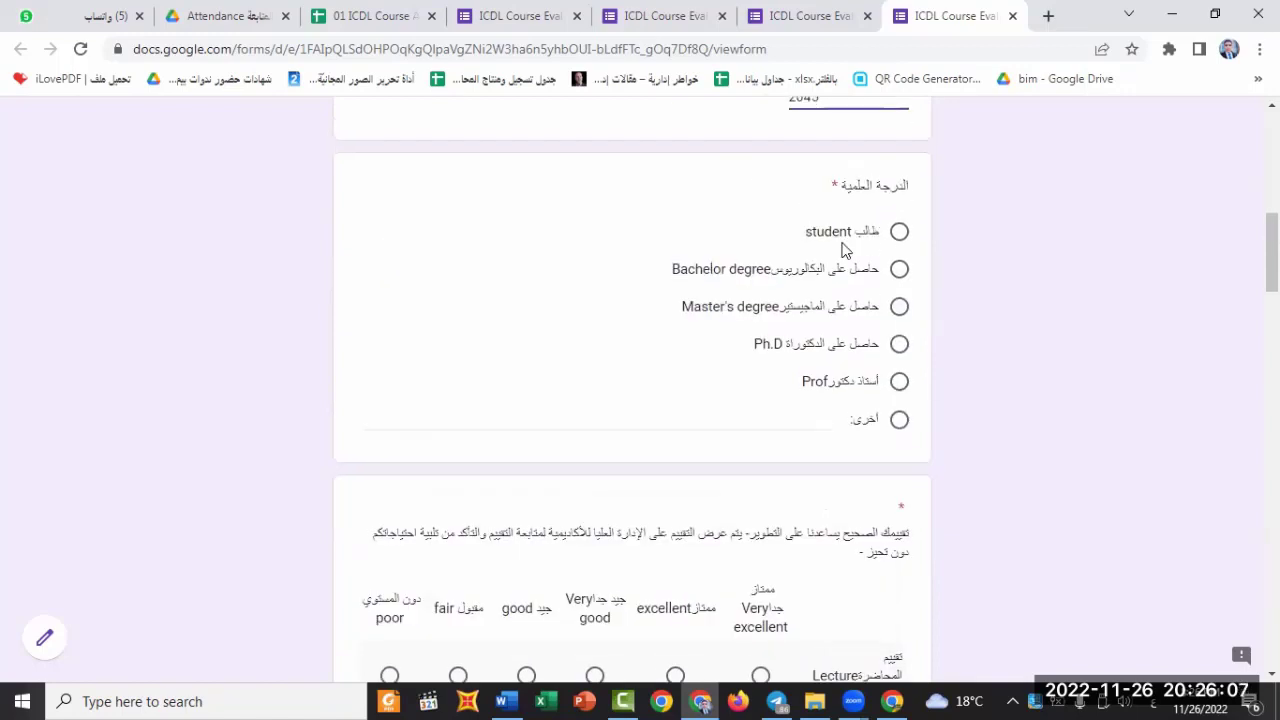
pyautogui.scroll(-3, 847, 316)
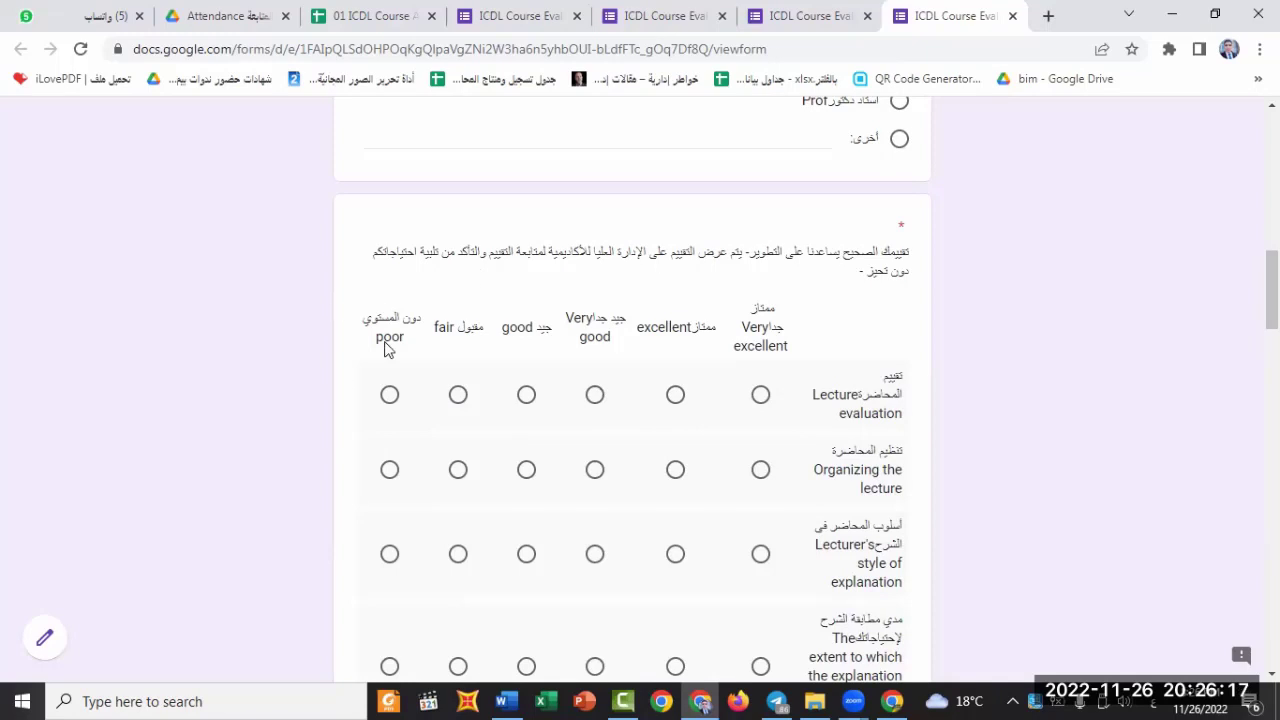
pyautogui.scroll(-1, 389, 345)
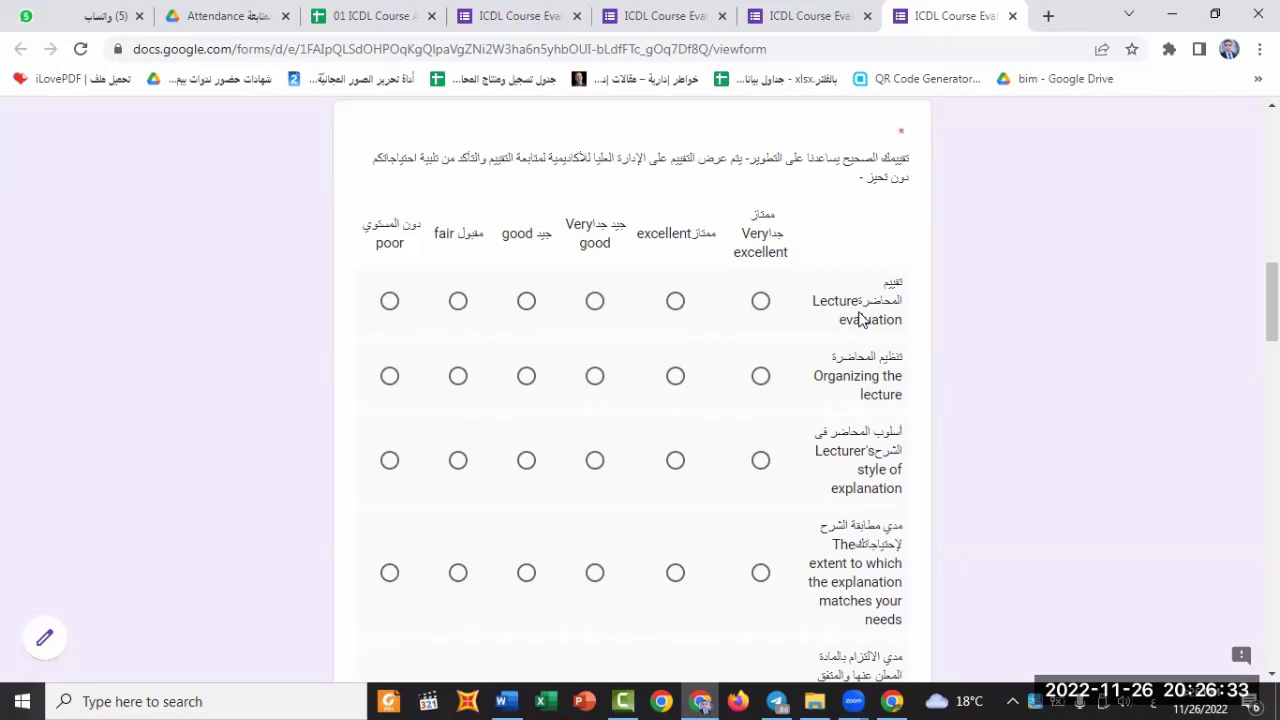
pyautogui.scroll(-2, 862, 318)
pyautogui.scroll(-4, 862, 318)
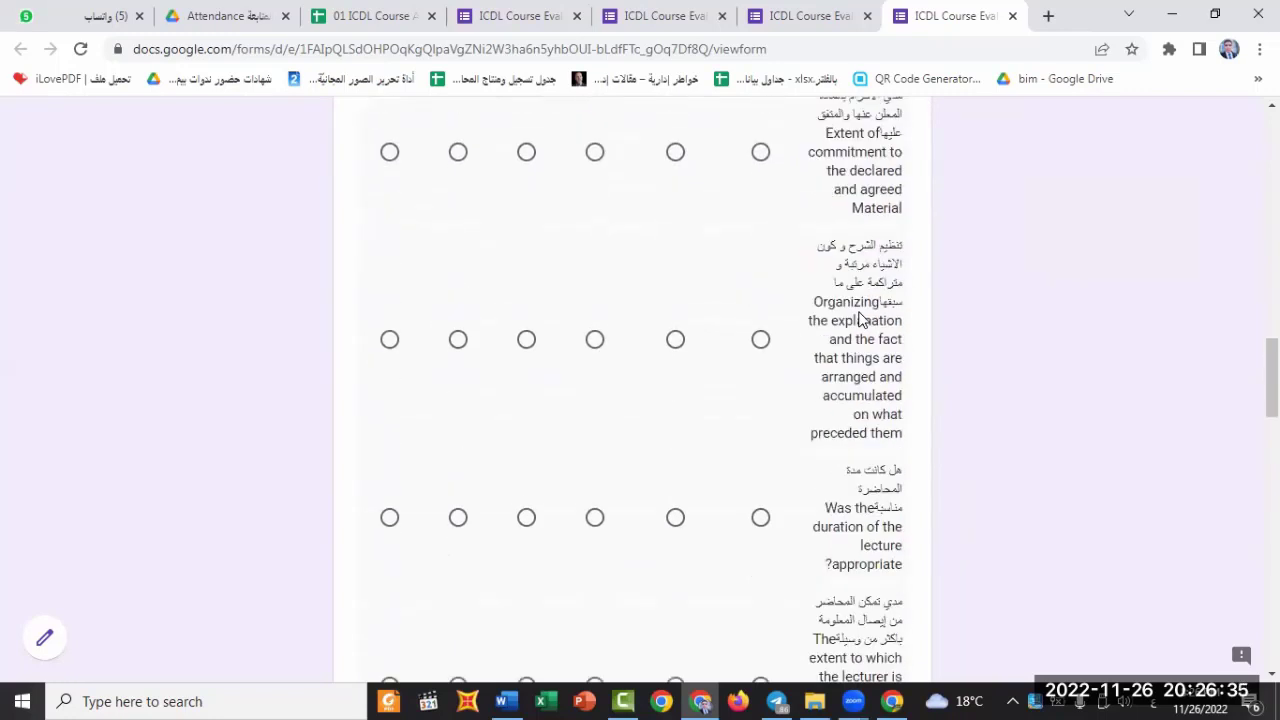
pyautogui.scroll(-6, 862, 318)
pyautogui.scroll(-5, 862, 318)
pyautogui.scroll(-2, 860, 318)
pyautogui.scroll(-2, 860, 318)
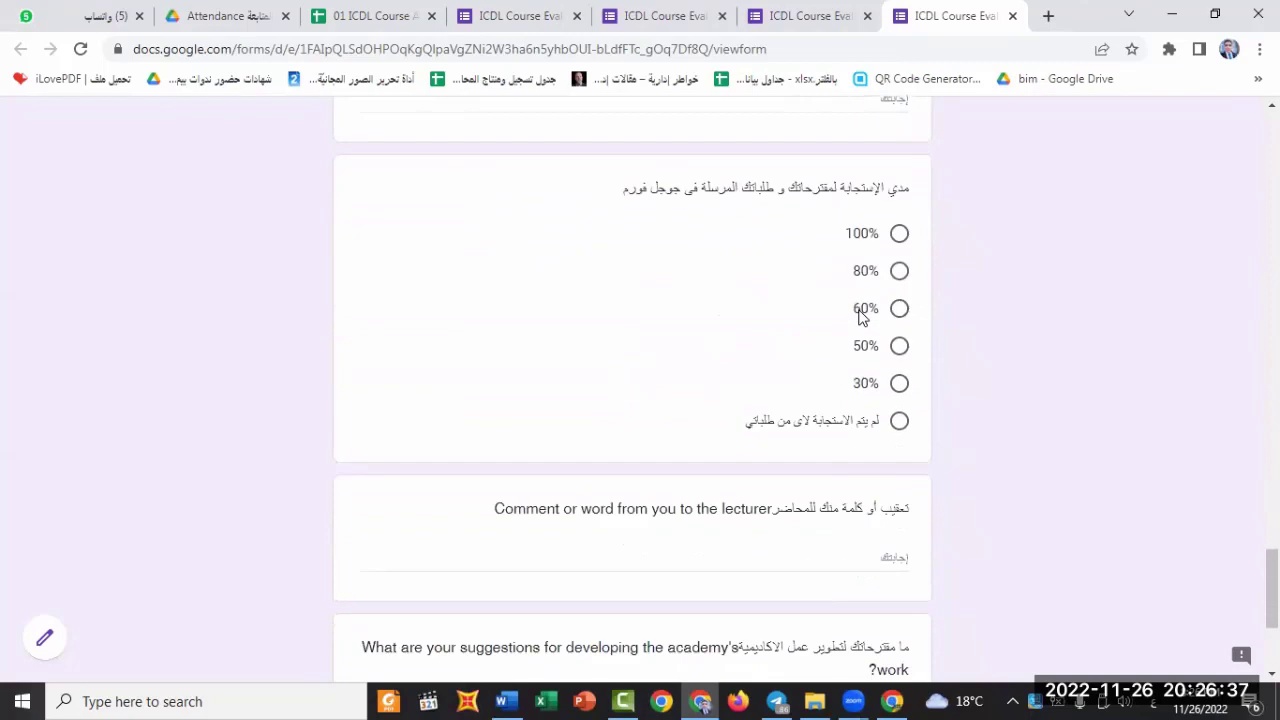
pyautogui.scroll(-3, 860, 318)
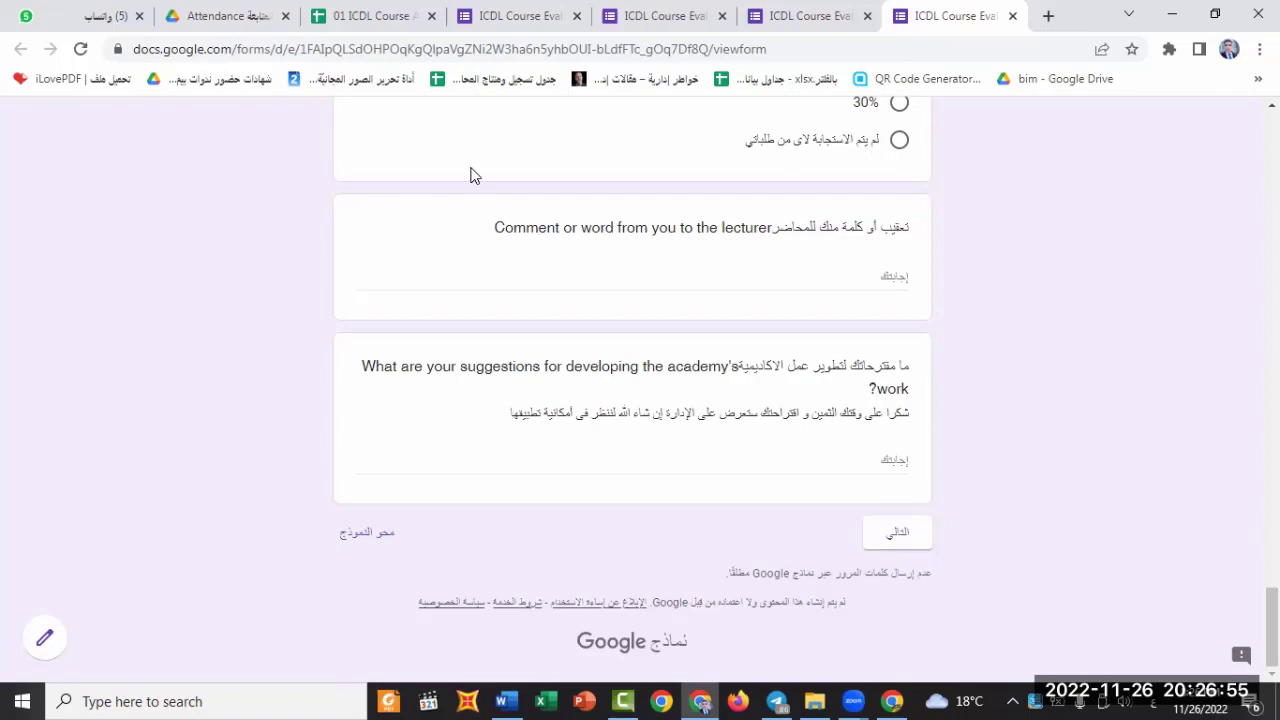
# Search Google for 'email' in a new tab and go to the Gmail inbox.
pyautogui.click(1048, 16)
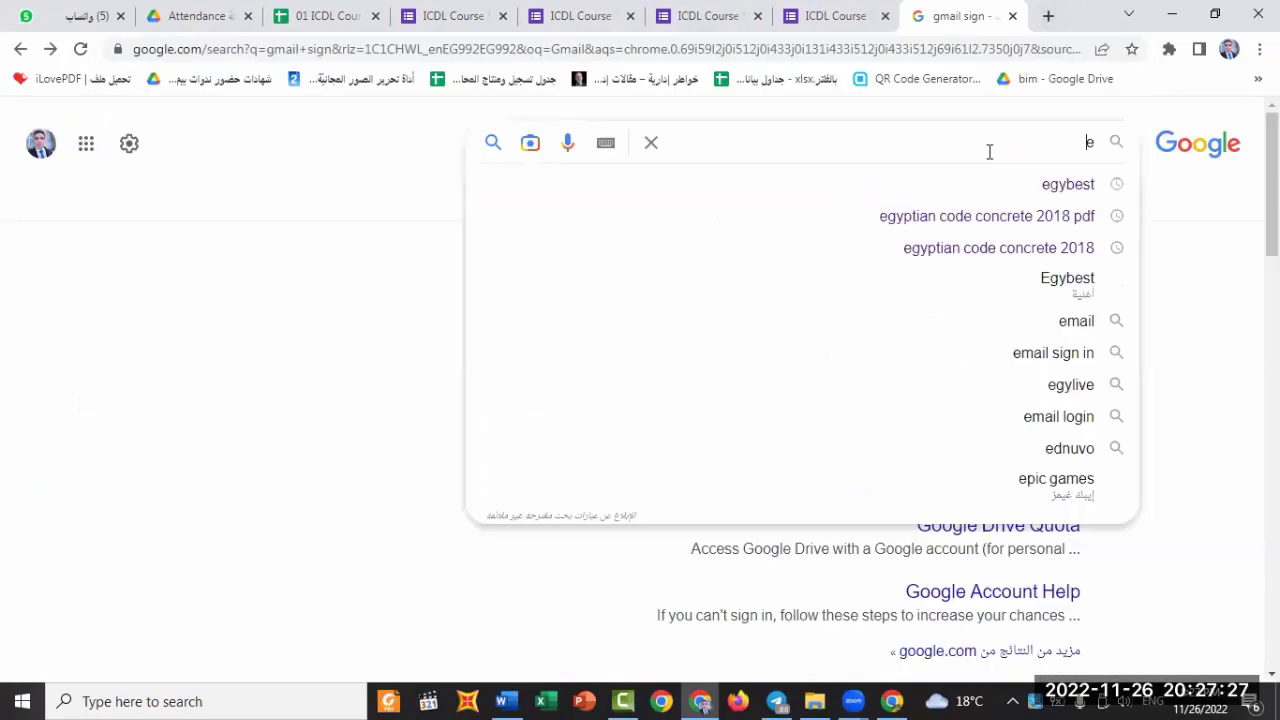
pyautogui.write('a')
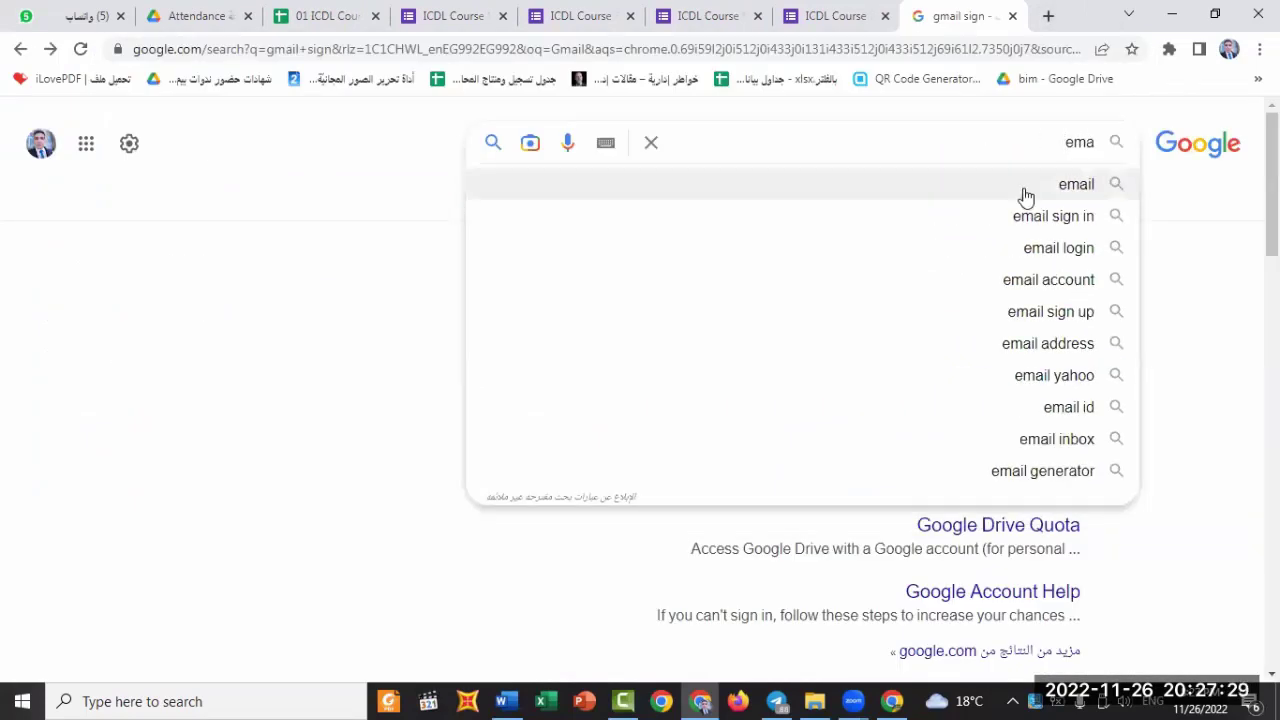
pyautogui.click(1021, 190)
pyautogui.click(1002, 305)
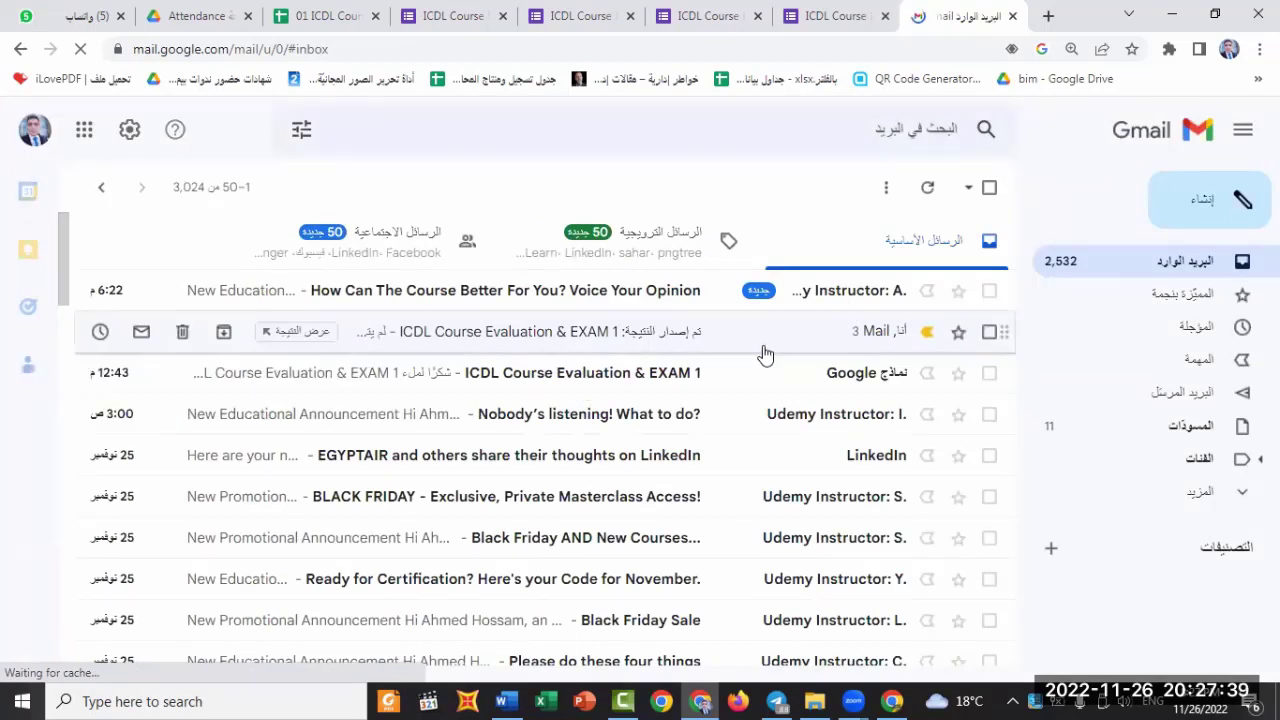
# Open the ICDL Course Evaluation & EXAM 1 receipt email and read down through the submitted answers.
pyautogui.click(712, 380)
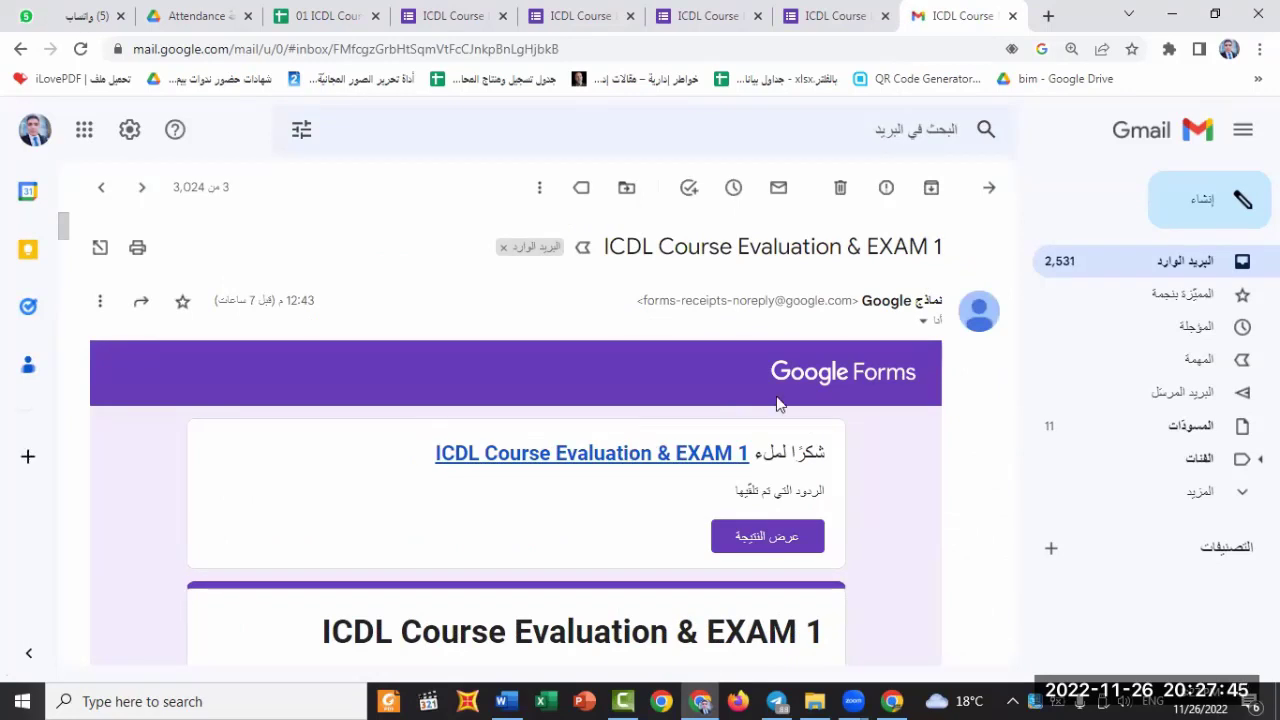
pyautogui.scroll(-1, 716, 419)
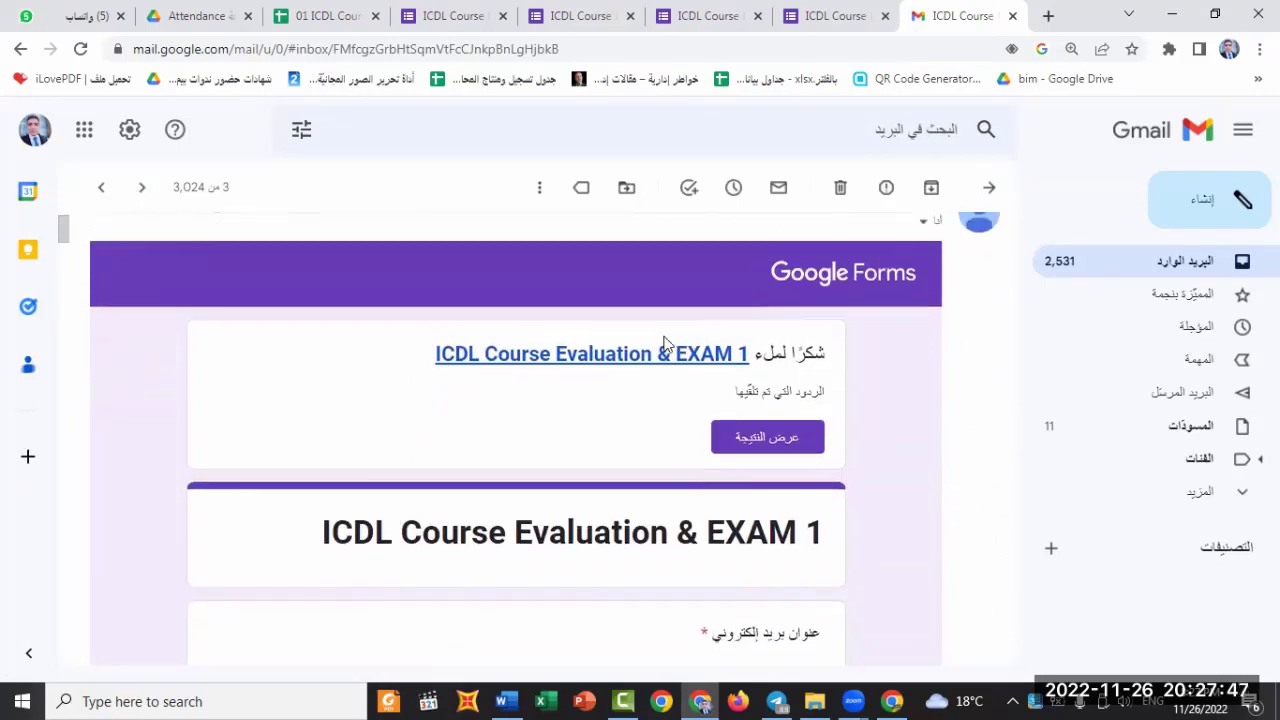
pyautogui.scroll(-1, 670, 350)
pyautogui.scroll(-1, 834, 450)
pyautogui.scroll(-1, 800, 403)
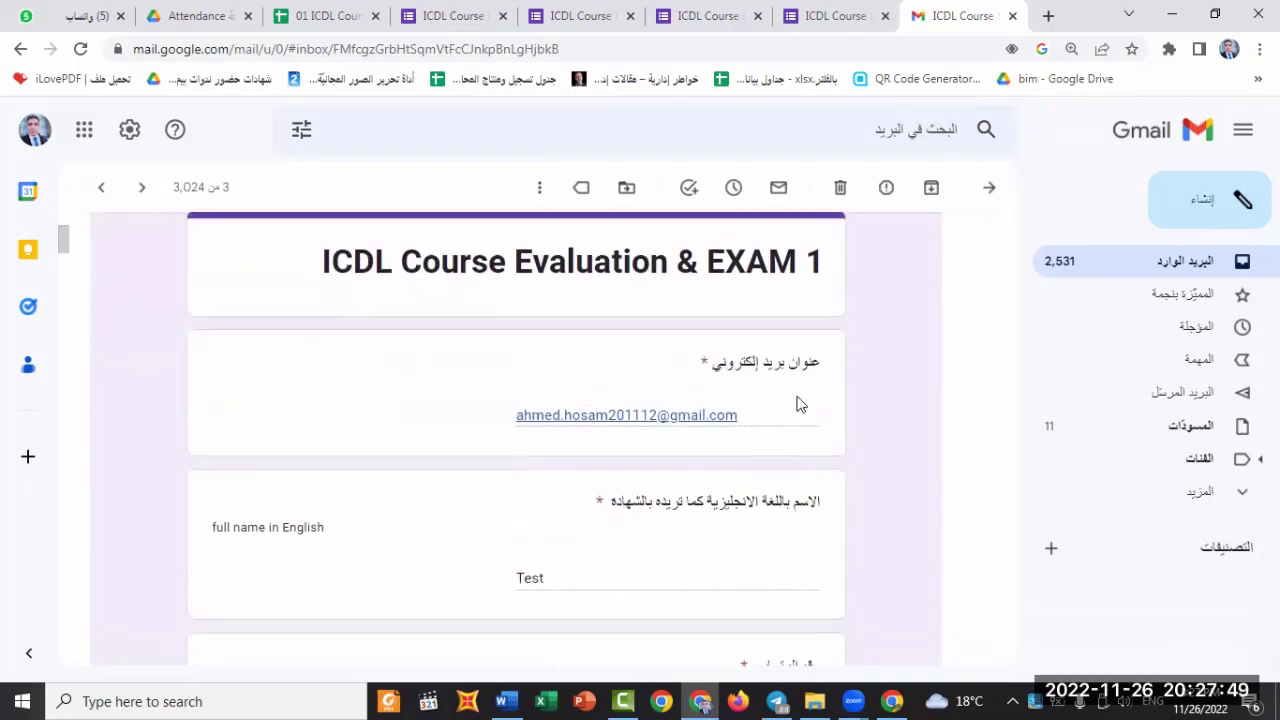
pyautogui.scroll(-1, 712, 413)
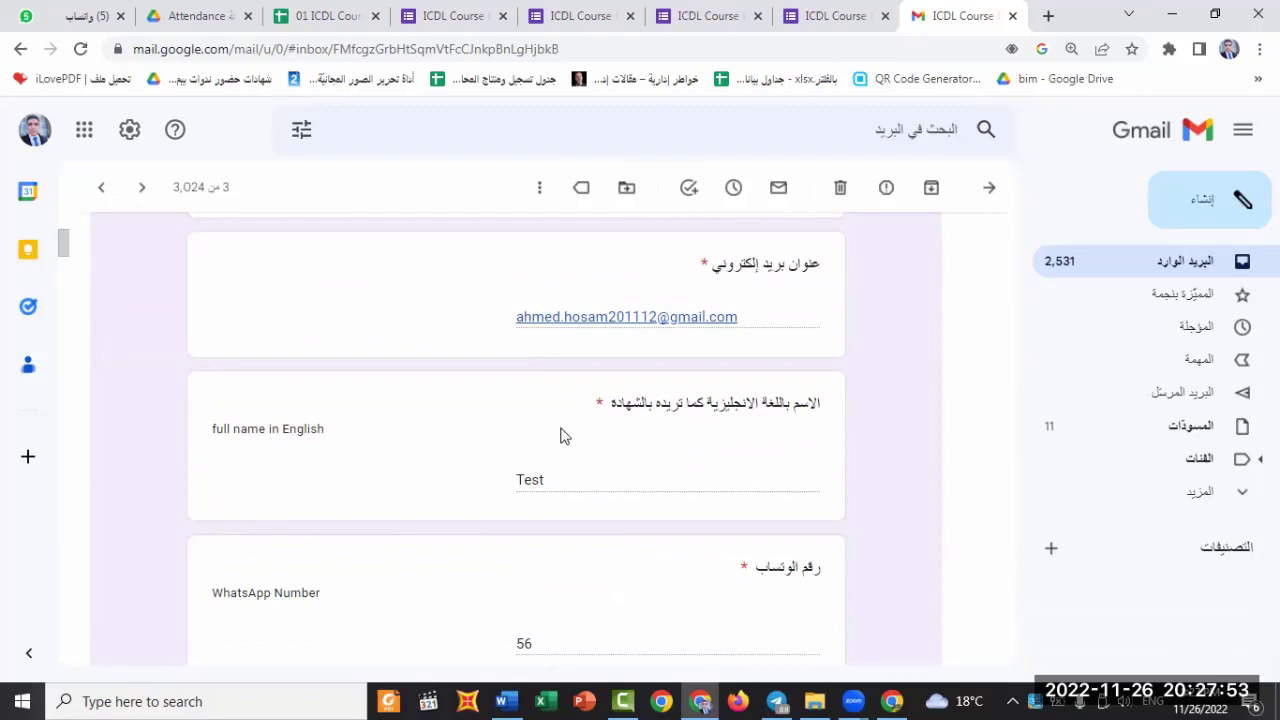
pyautogui.scroll(-1, 772, 424)
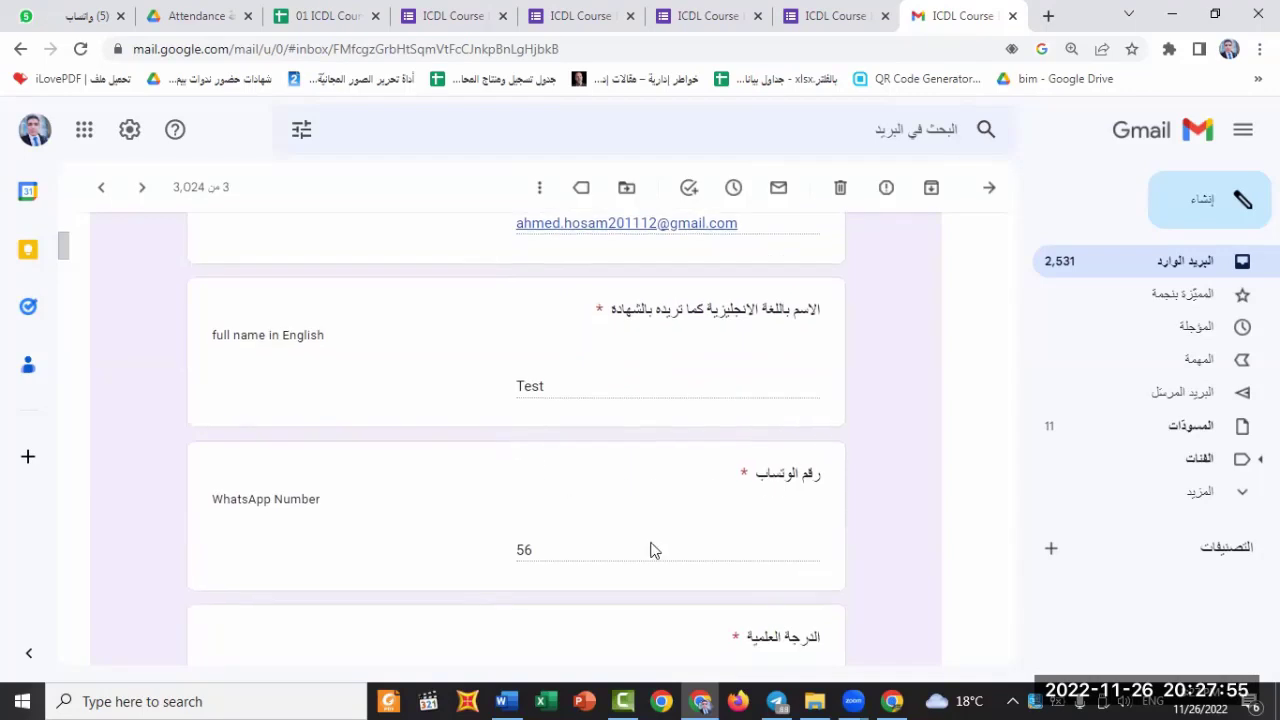
pyautogui.scroll(-2, 770, 497)
pyautogui.scroll(-5, 709, 511)
pyautogui.scroll(-4, 688, 495)
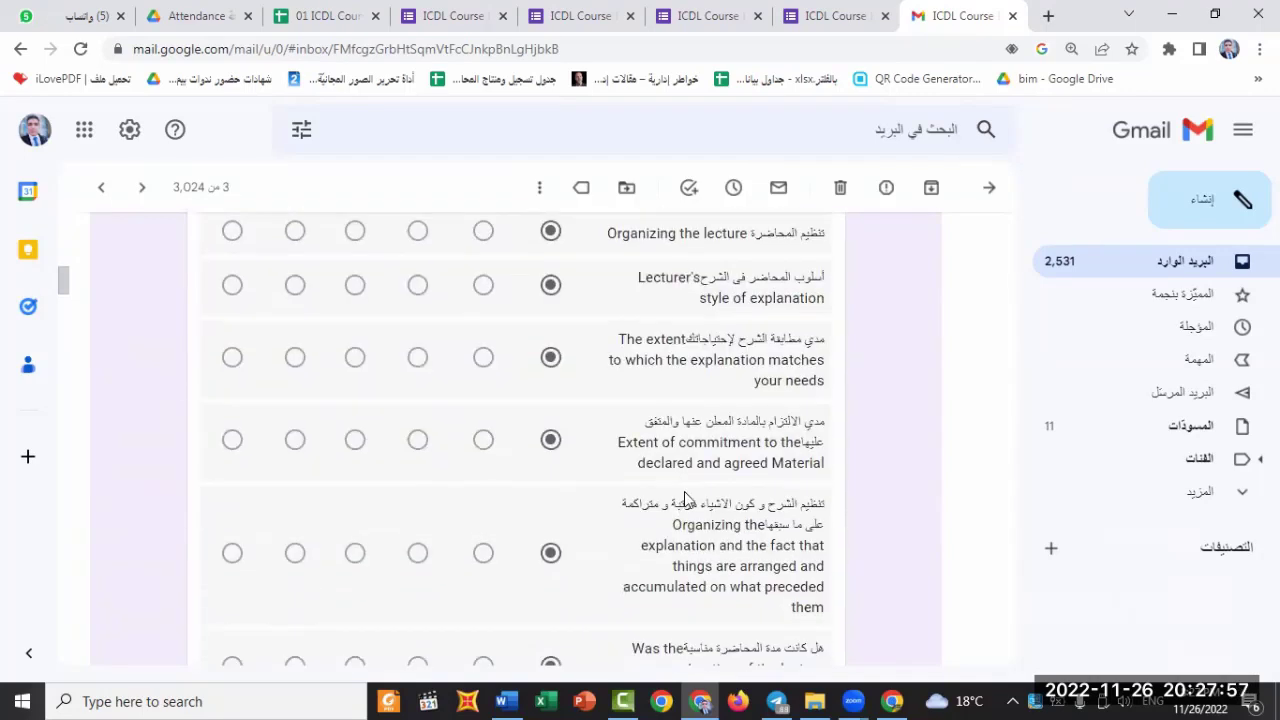
pyautogui.scroll(-5, 624, 456)
pyautogui.scroll(-3, 626, 454)
pyautogui.scroll(-3, 630, 444)
pyautogui.scroll(-3, 635, 428)
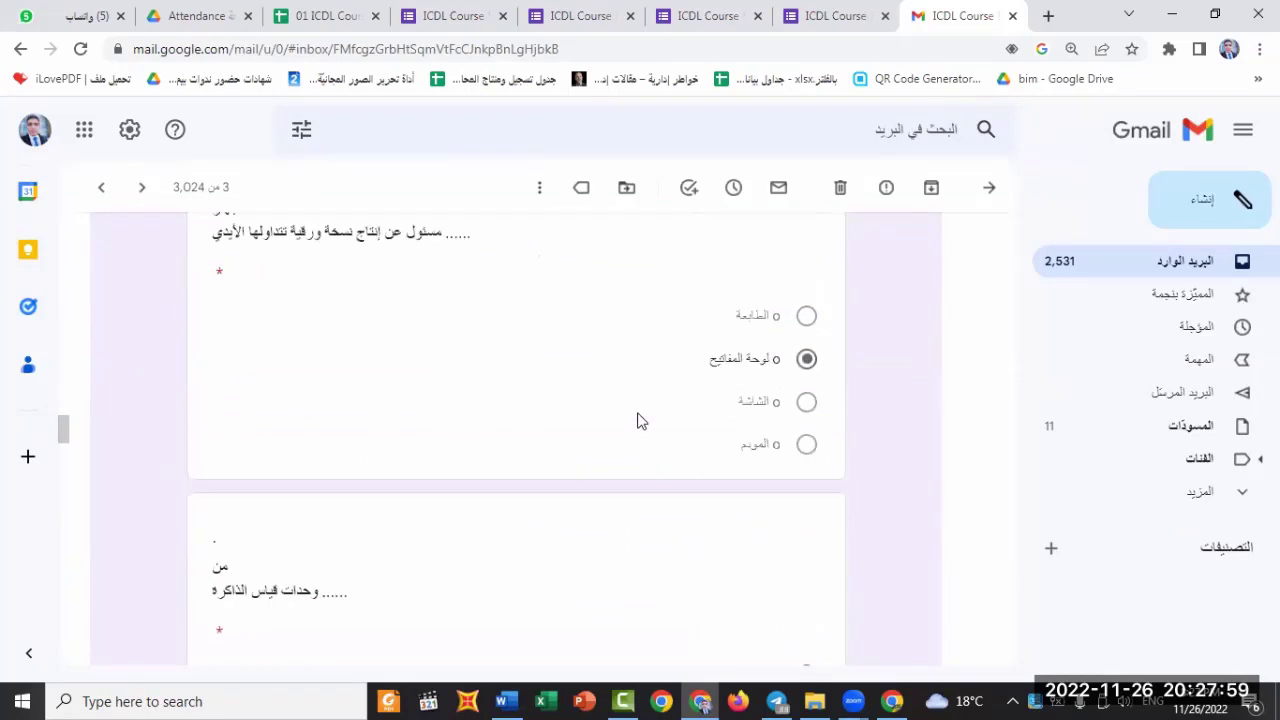
pyautogui.scroll(-3, 642, 417)
pyautogui.scroll(-3, 640, 416)
pyautogui.scroll(-3, 637, 414)
pyautogui.scroll(-3, 635, 416)
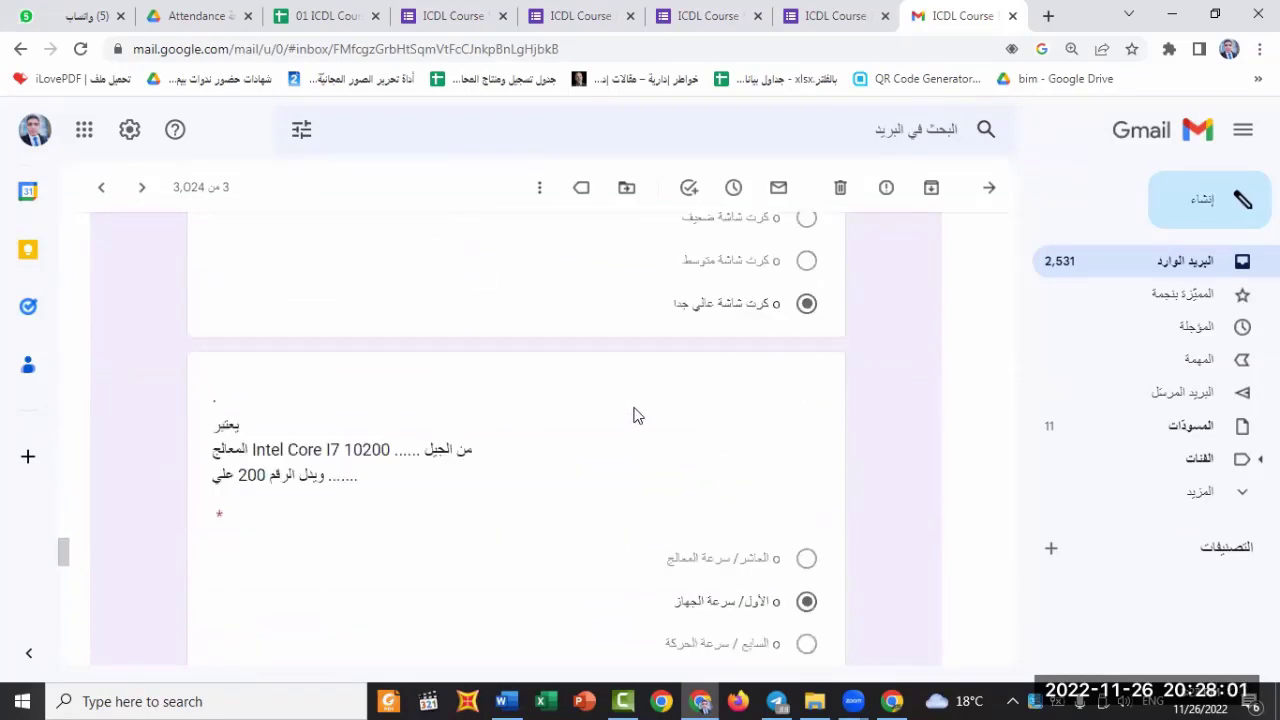
pyautogui.scroll(-3, 625, 410)
pyautogui.scroll(-3, 617, 400)
pyautogui.scroll(-3, 617, 393)
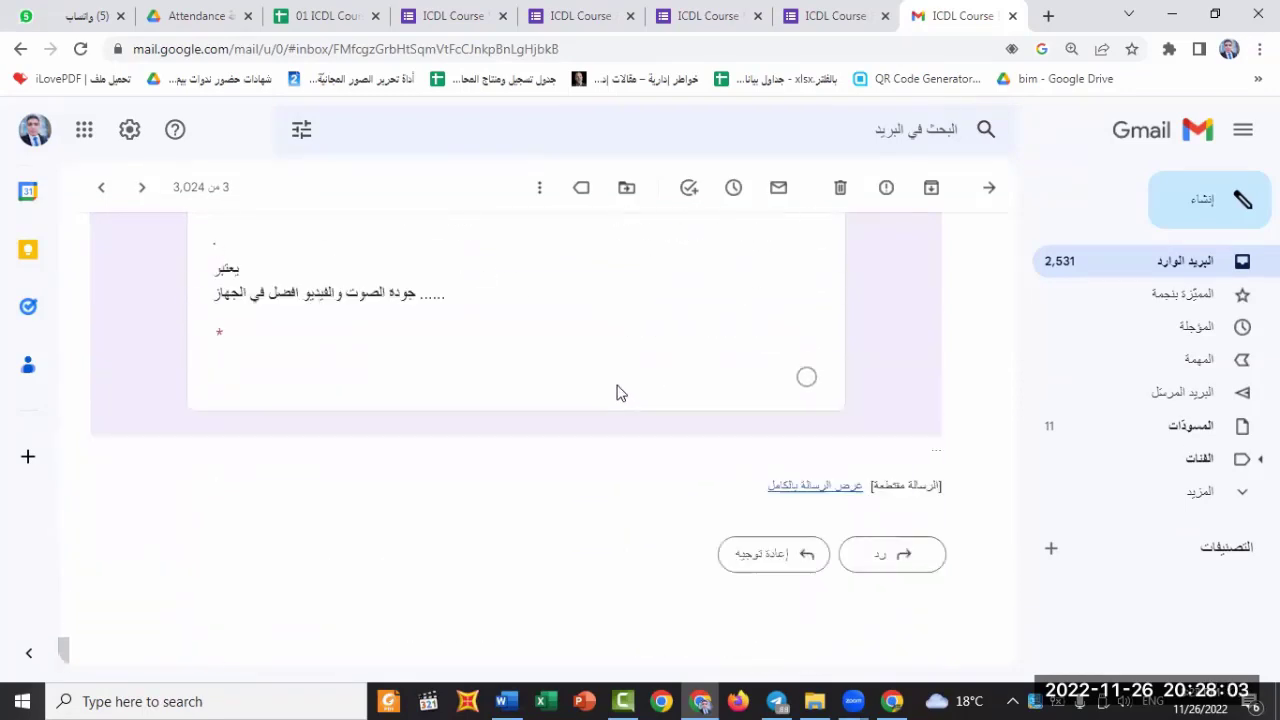
# Return to the top of the receipt email to see its subject and form title.
pyautogui.scroll(2, 617, 392)
pyautogui.scroll(3, 626, 360)
pyautogui.scroll(3, 626, 360)
pyautogui.scroll(3, 698, 362)
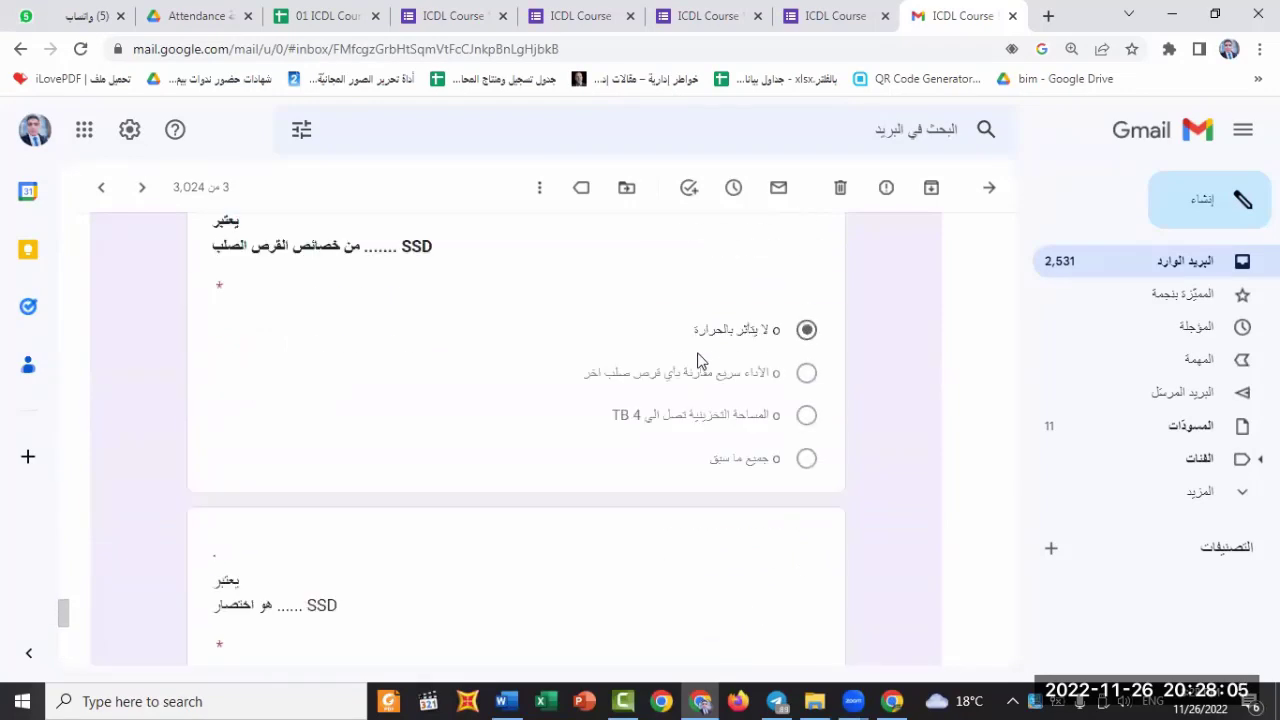
pyautogui.scroll(3, 337, 429)
pyautogui.scroll(3, 337, 429)
pyautogui.scroll(3, 71, 514)
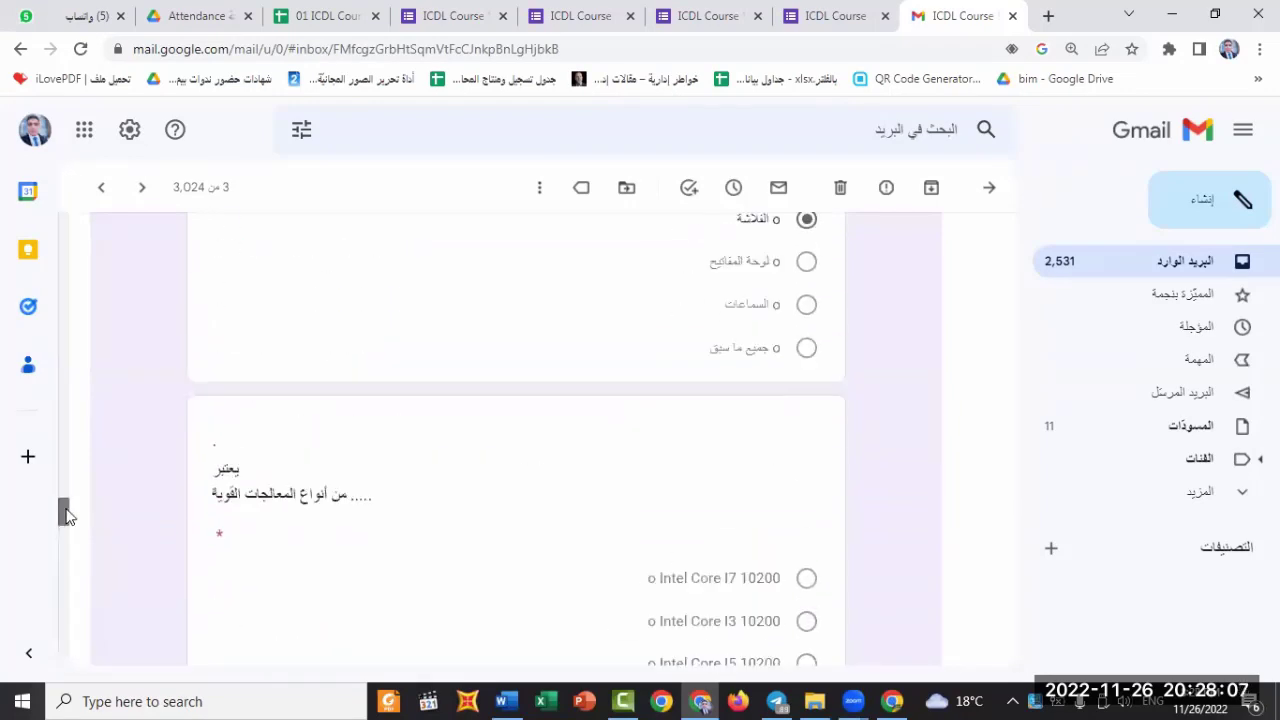
pyautogui.moveTo(66, 514); pyautogui.dragTo(70, 188)
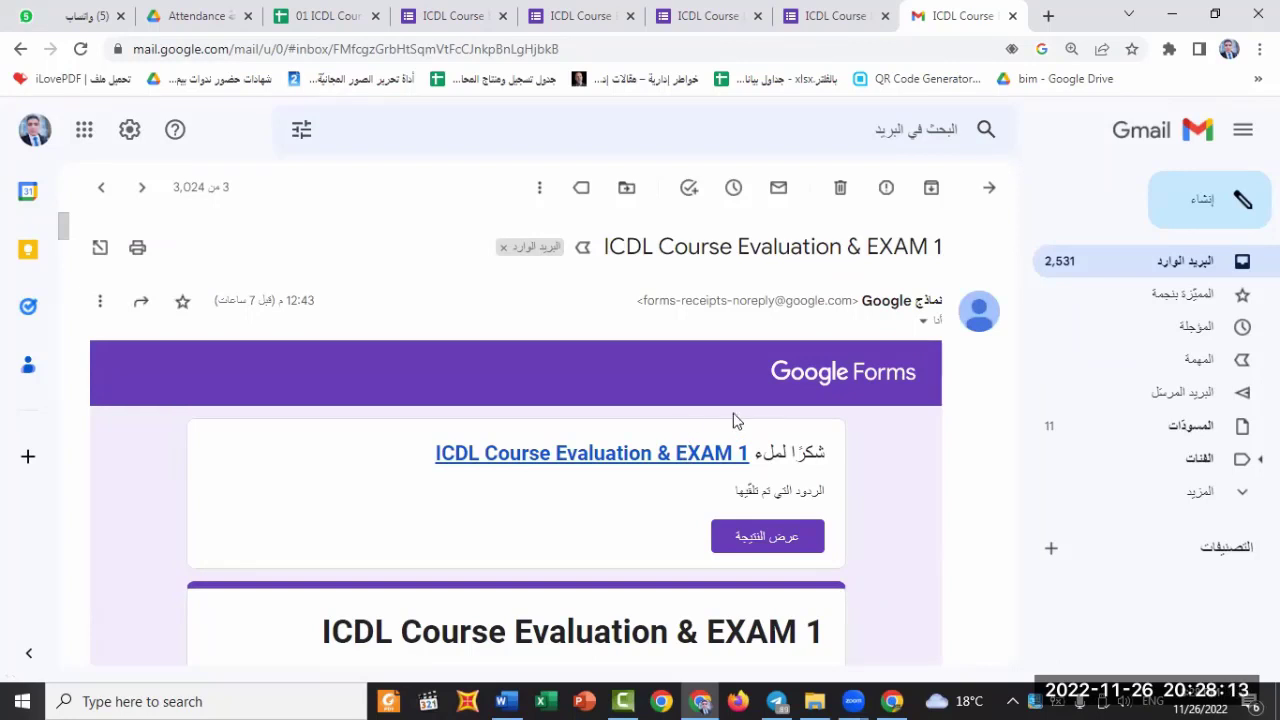
pyautogui.scroll(-4, 877, 506)
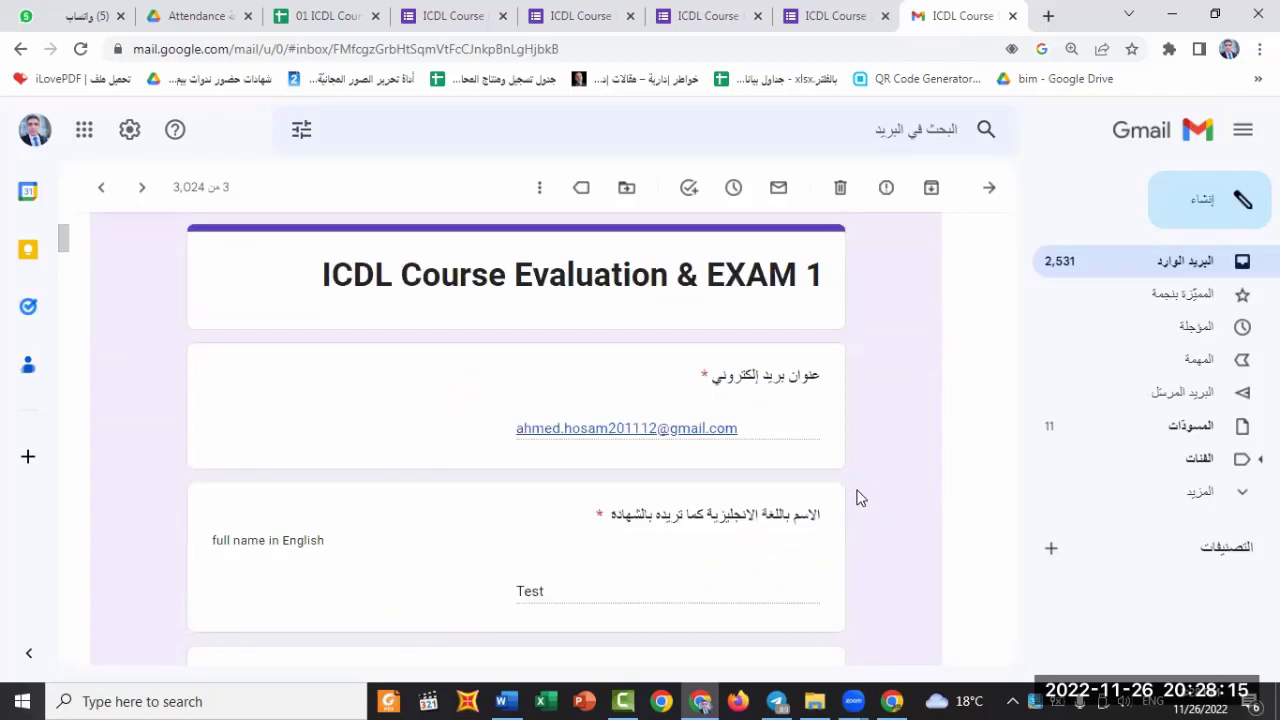
pyautogui.scroll(-3, 840, 417)
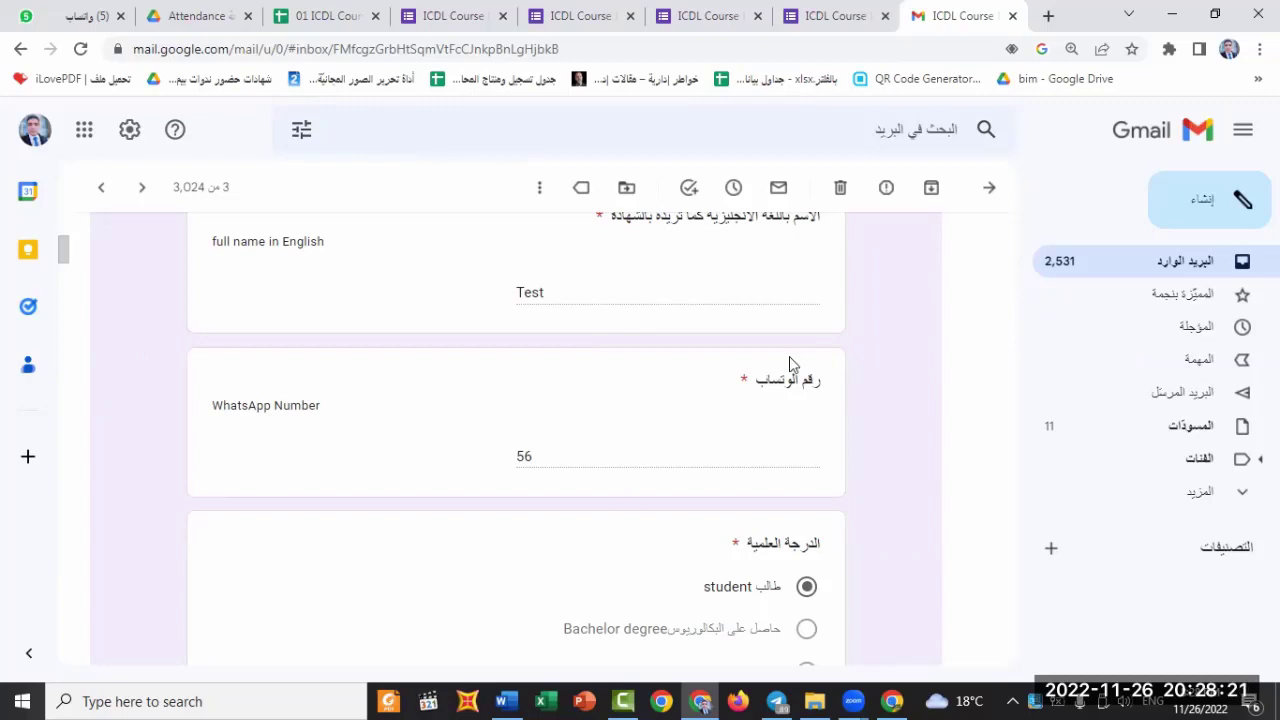
pyautogui.scroll(3, 698, 434)
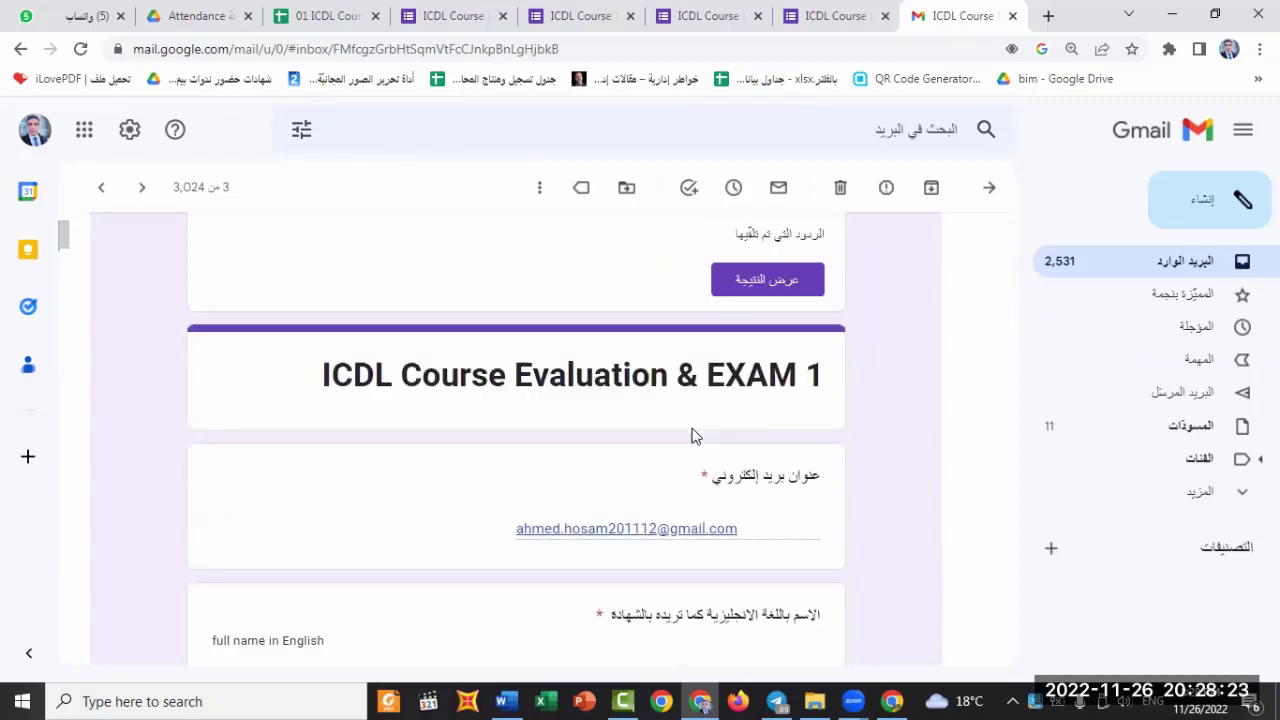
pyautogui.scroll(3, 815, 317)
pyautogui.scroll(1, 815, 317)
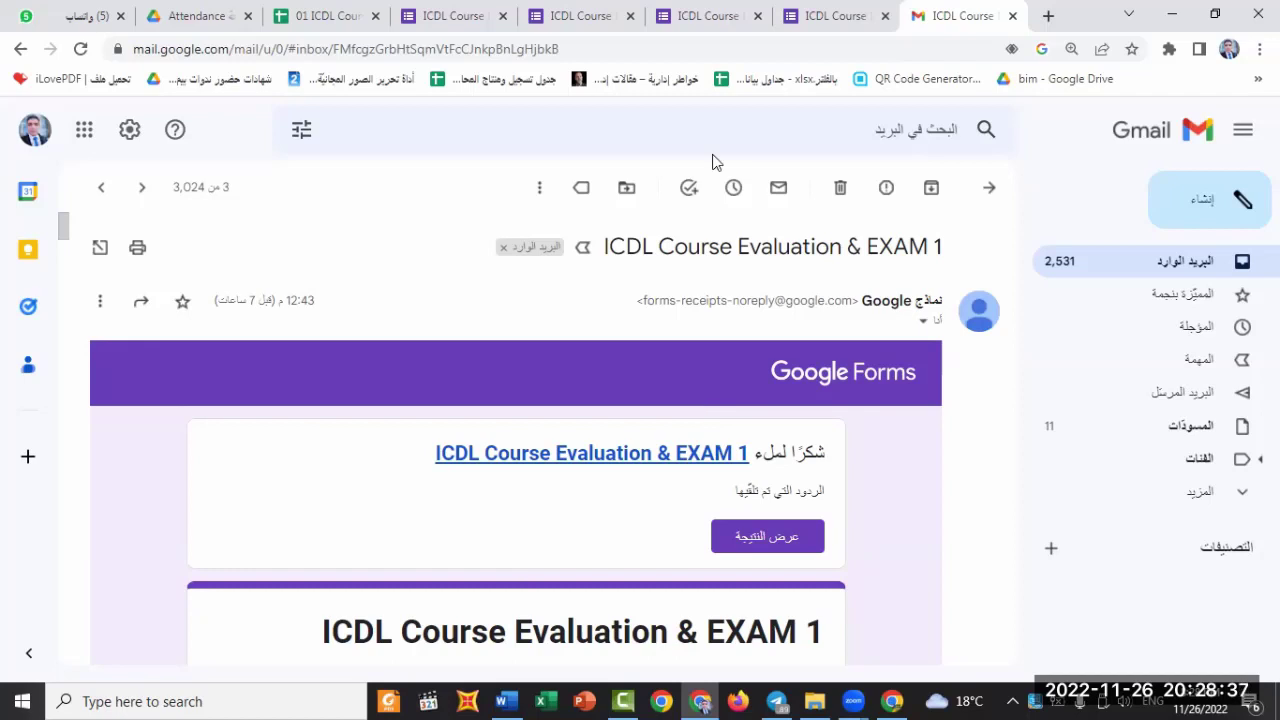
# Switch to the ICDL Course Evaluation LEC 3 form and scroll up to its title and email question.
pyautogui.click(834, 10)
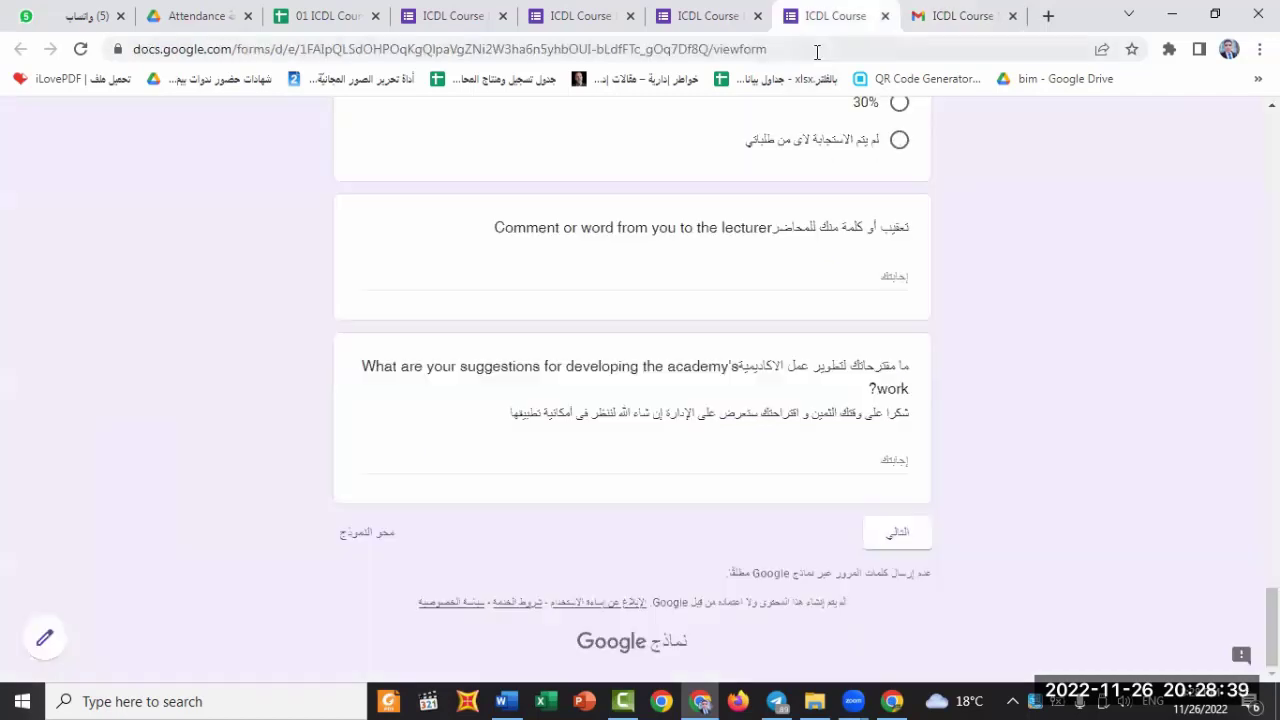
pyautogui.scroll(2, 934, 371)
pyautogui.scroll(5, 914, 380)
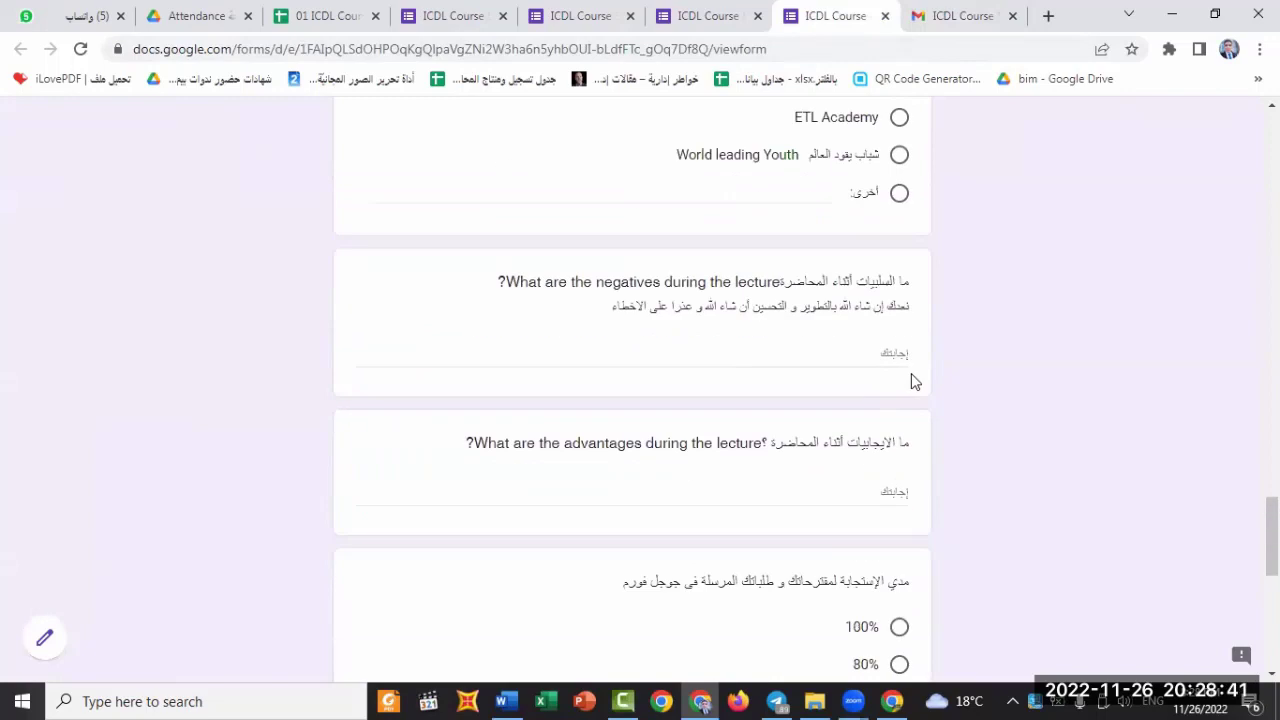
pyautogui.scroll(8, 900, 218)
pyautogui.scroll(10, 900, 218)
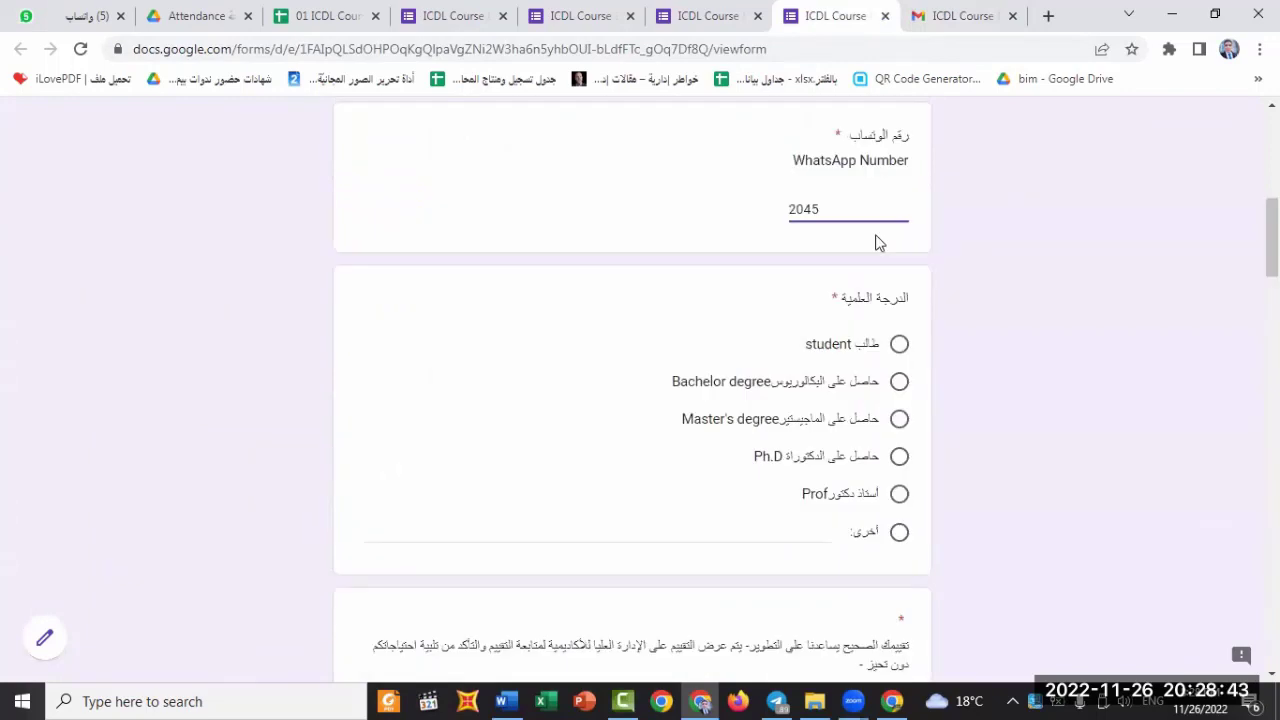
pyautogui.scroll(5, 900, 222)
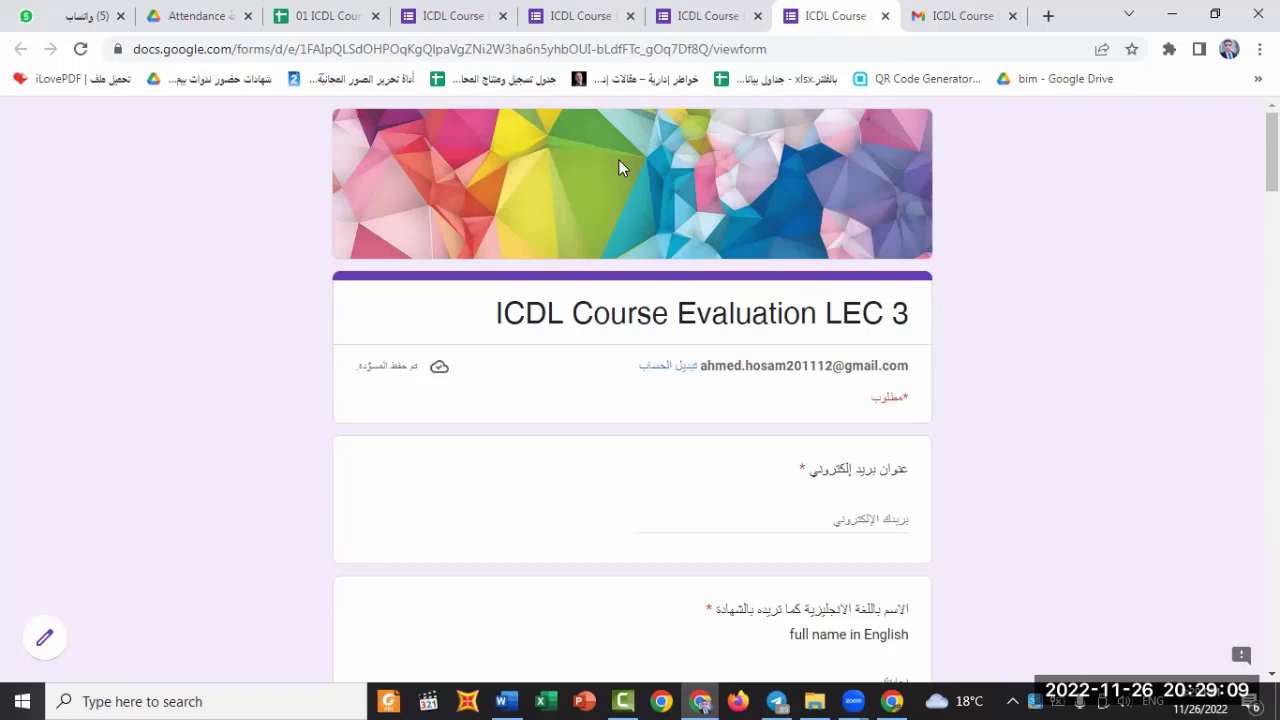
# Switch back to the 01 ICDL Course Attendance spreadsheet with its EXAM1 and LEC 3 columns.
pyautogui.click(310, 15)
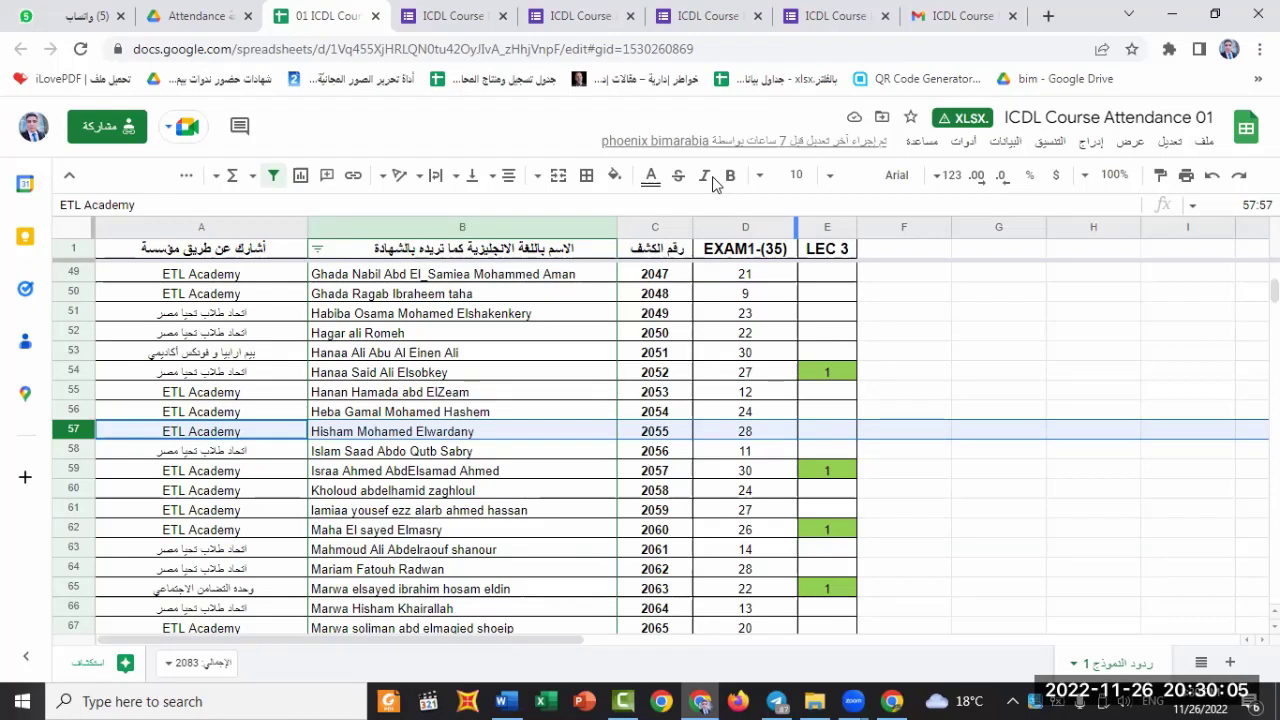
# Extend the LEC 3 header from E1 into F1 with the fill handle, accepting the Excel compatibility warning.
pyautogui.click(832, 254)
pyautogui.moveTo(856, 255); pyautogui.dragTo(928, 254)
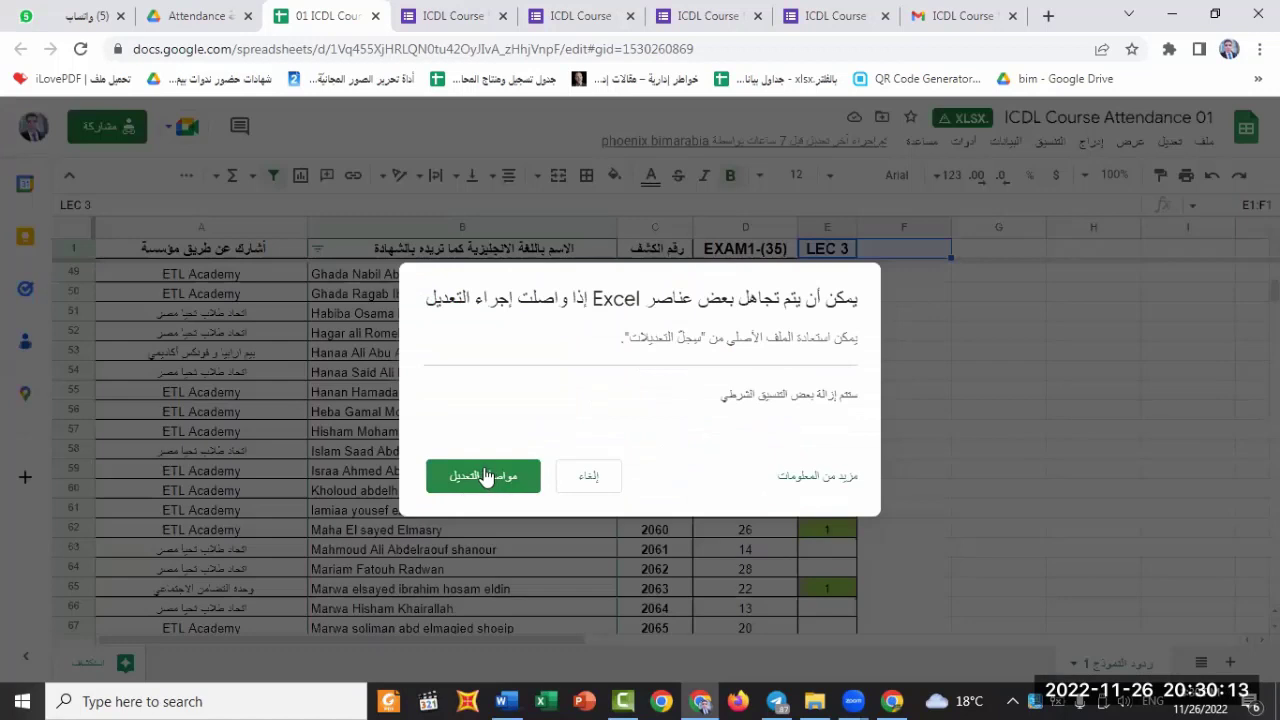
pyautogui.click(500, 477)
pyautogui.click(906, 332)
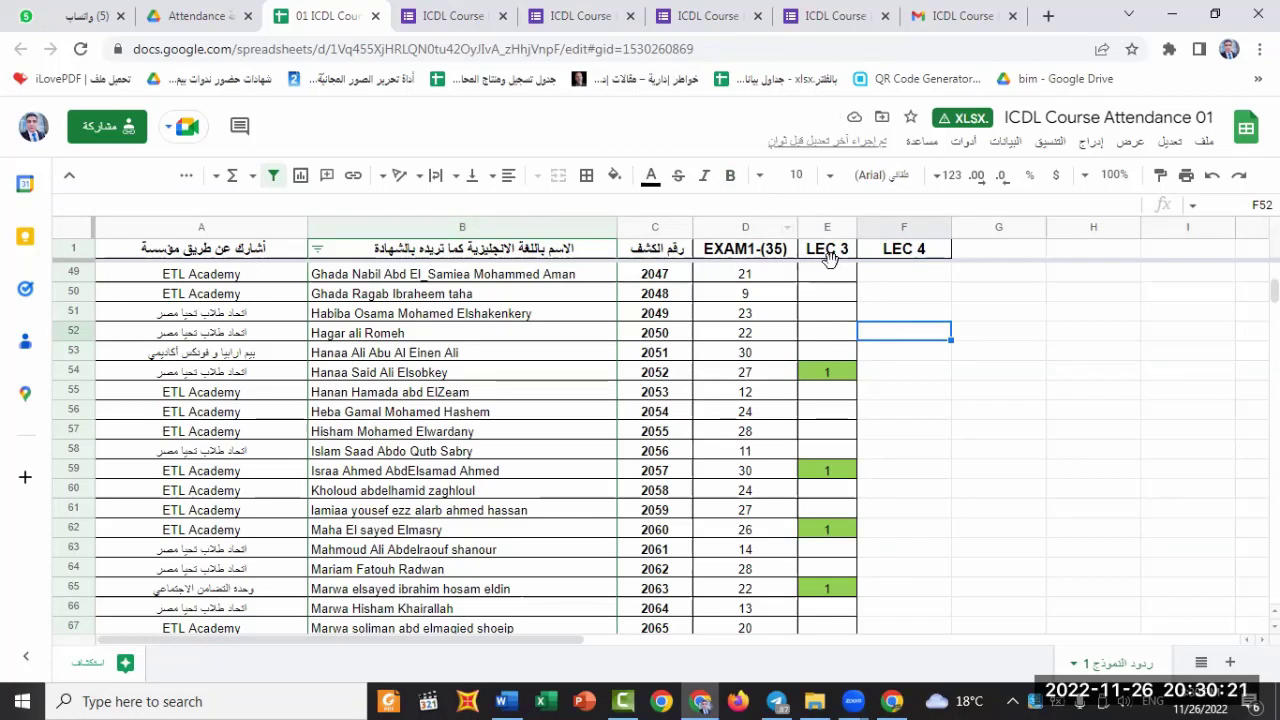
# Enter a mark of 1 in E51, then delete it so the LEC 3 marks stay unchanged.
pyautogui.click(823, 312)
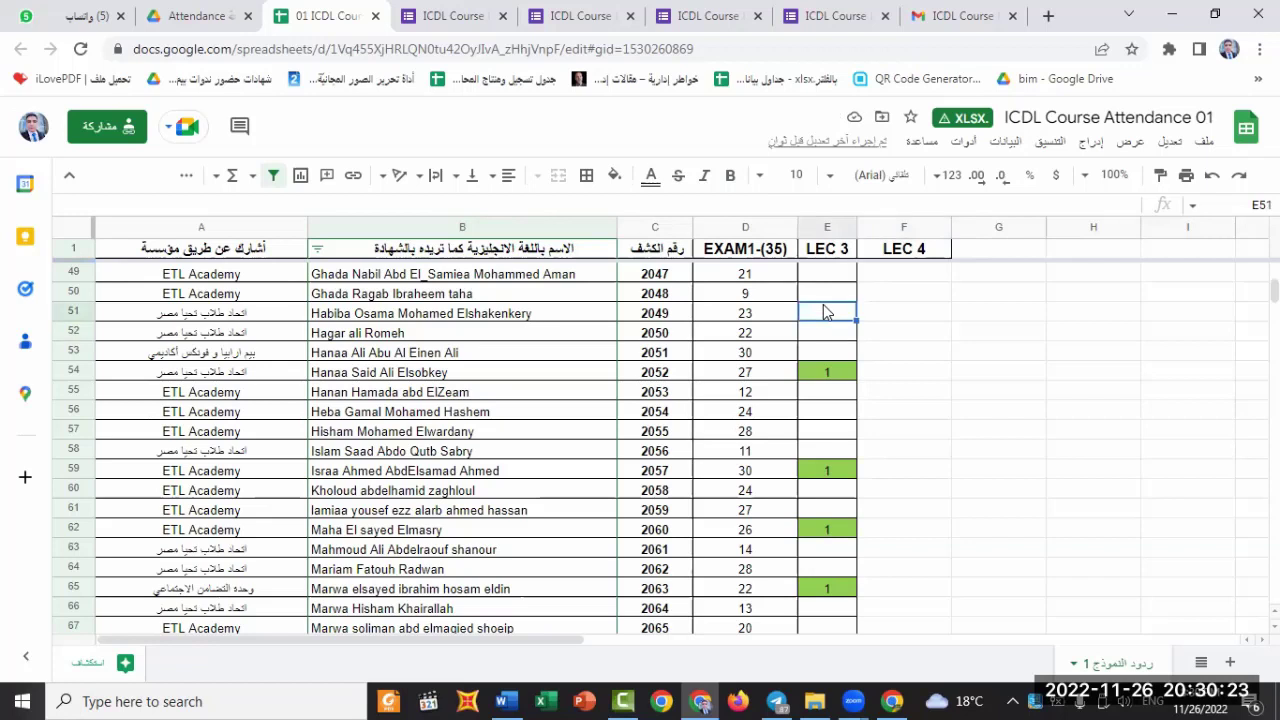
pyautogui.write('1')
pyautogui.click(923, 340)
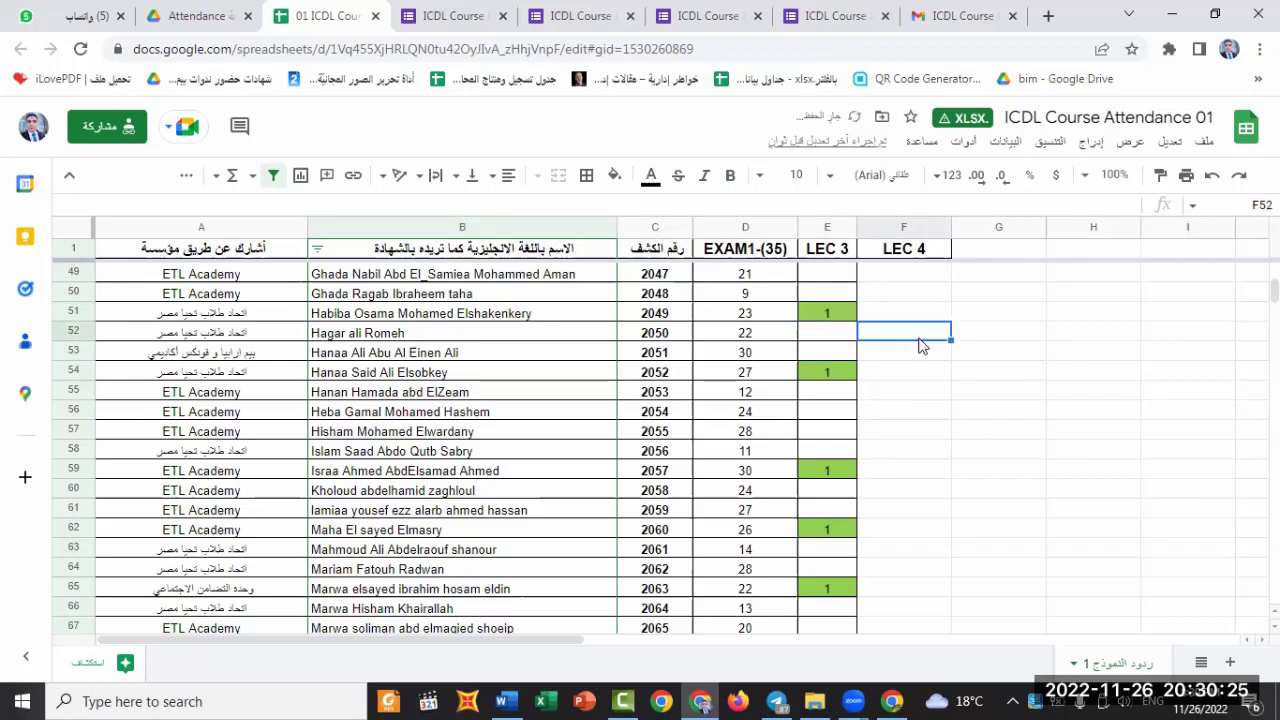
pyautogui.click(826, 314)
pyautogui.press('Delete')
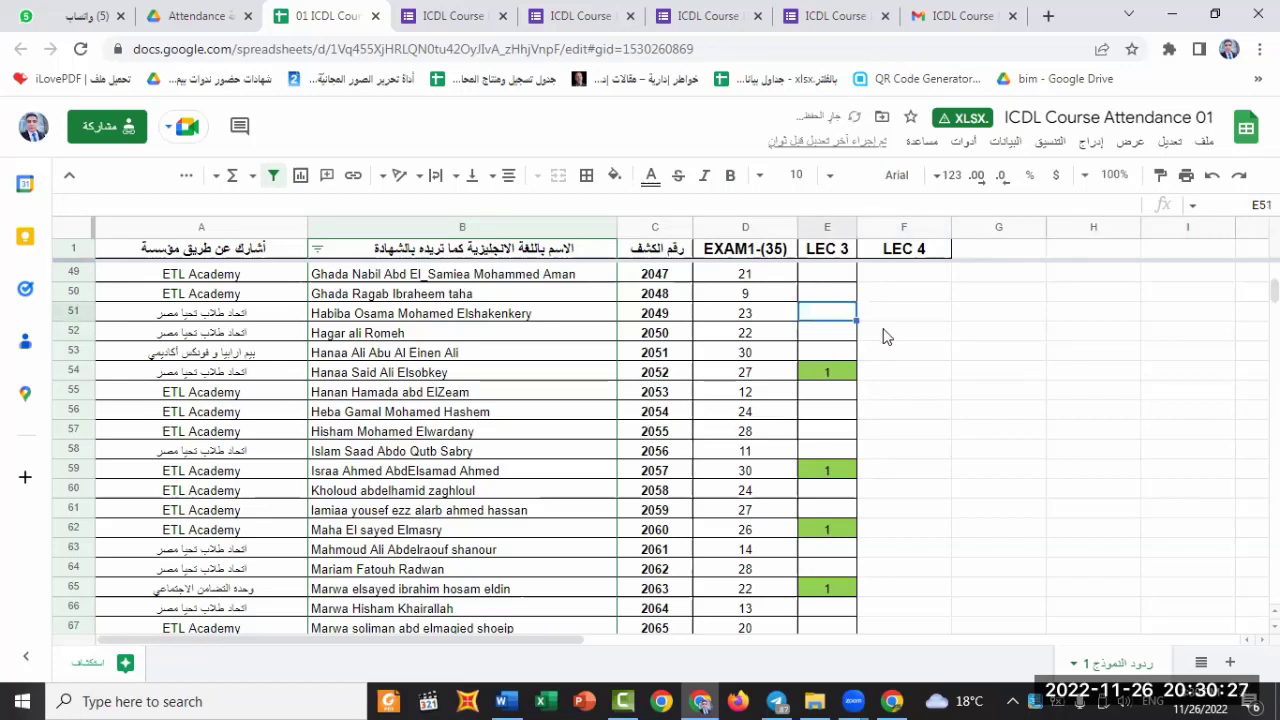
pyautogui.click(885, 334)
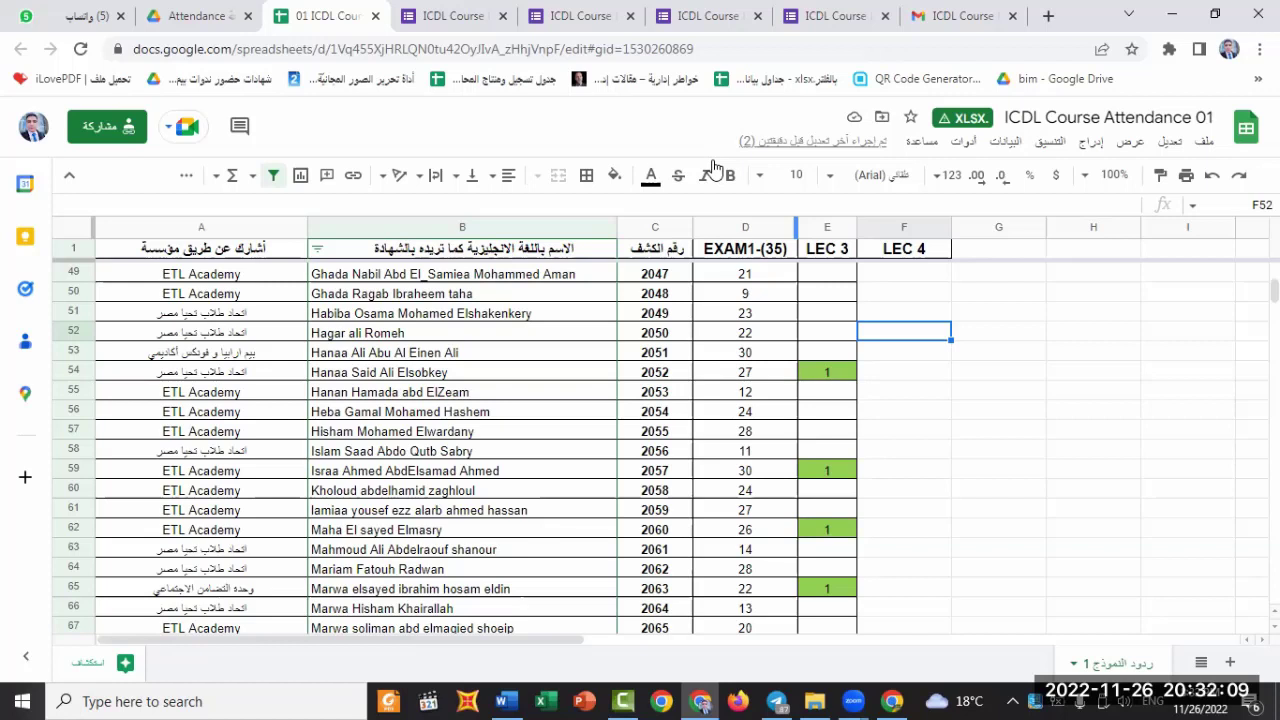
# Scroll down and back up through the attendance list to review the LEC 3 marks.
pyautogui.scroll(-3, 400, 326)
pyautogui.scroll(-2, 400, 330)
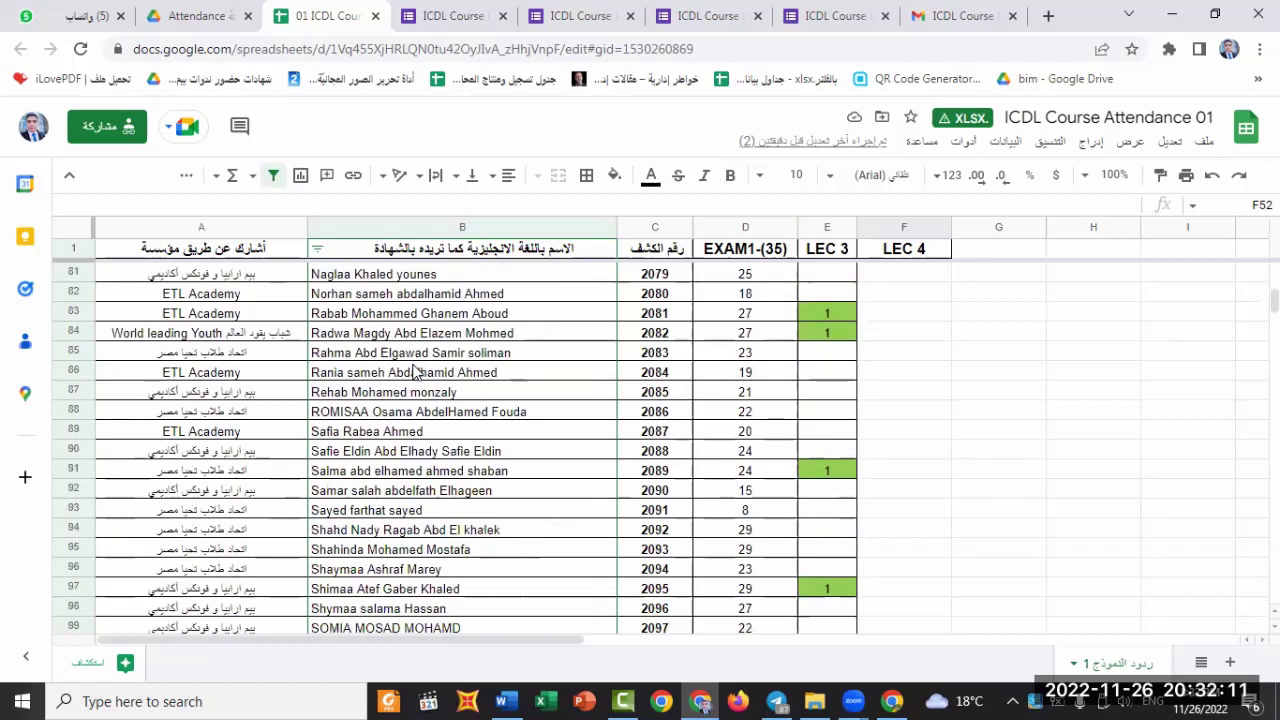
pyautogui.scroll(-5, 405, 347)
pyautogui.scroll(-1, 405, 347)
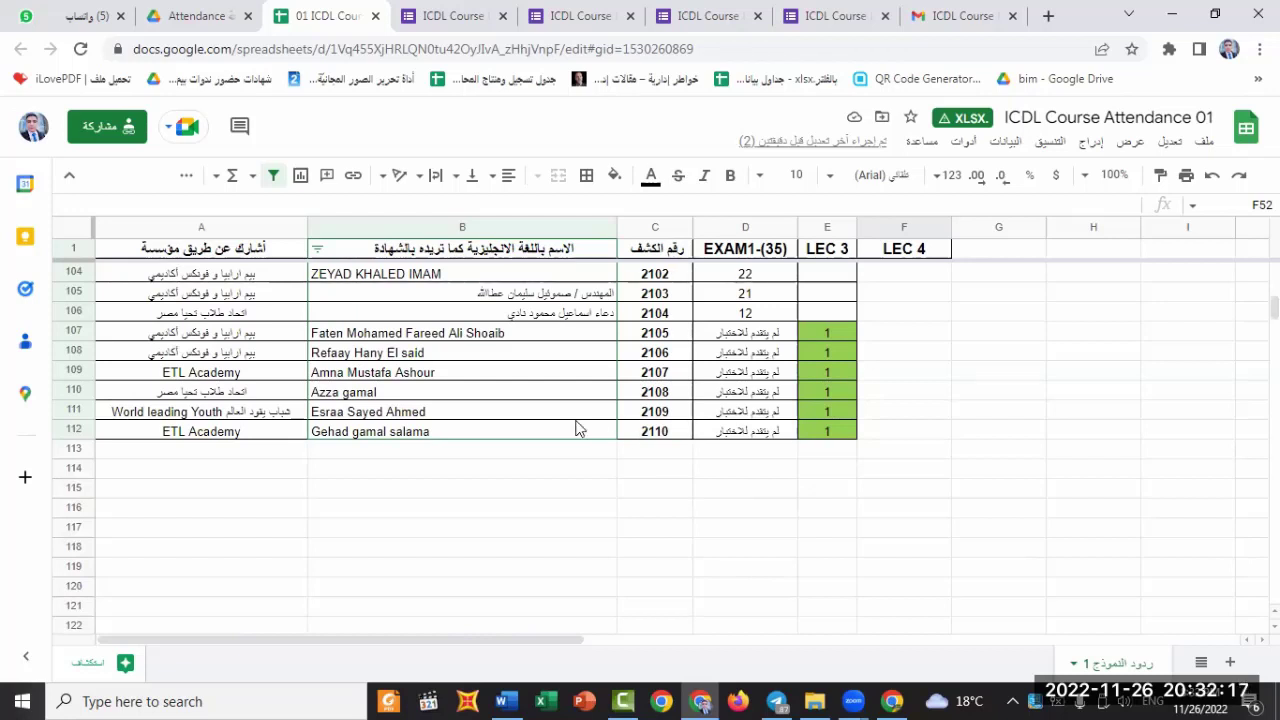
pyautogui.scroll(5, 572, 415)
pyautogui.scroll(5, 565, 400)
pyautogui.scroll(8, 565, 385)
pyautogui.scroll(6, 568, 375)
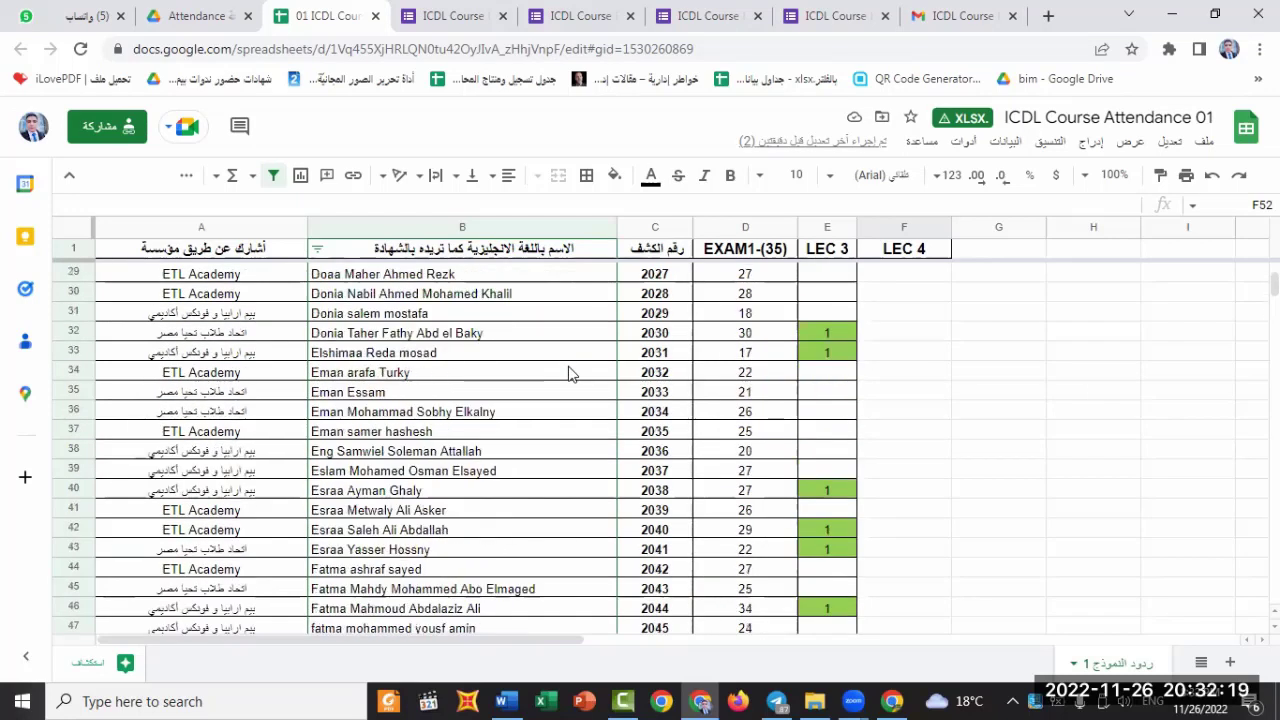
pyautogui.scroll(6, 568, 373)
pyautogui.scroll(3, 568, 373)
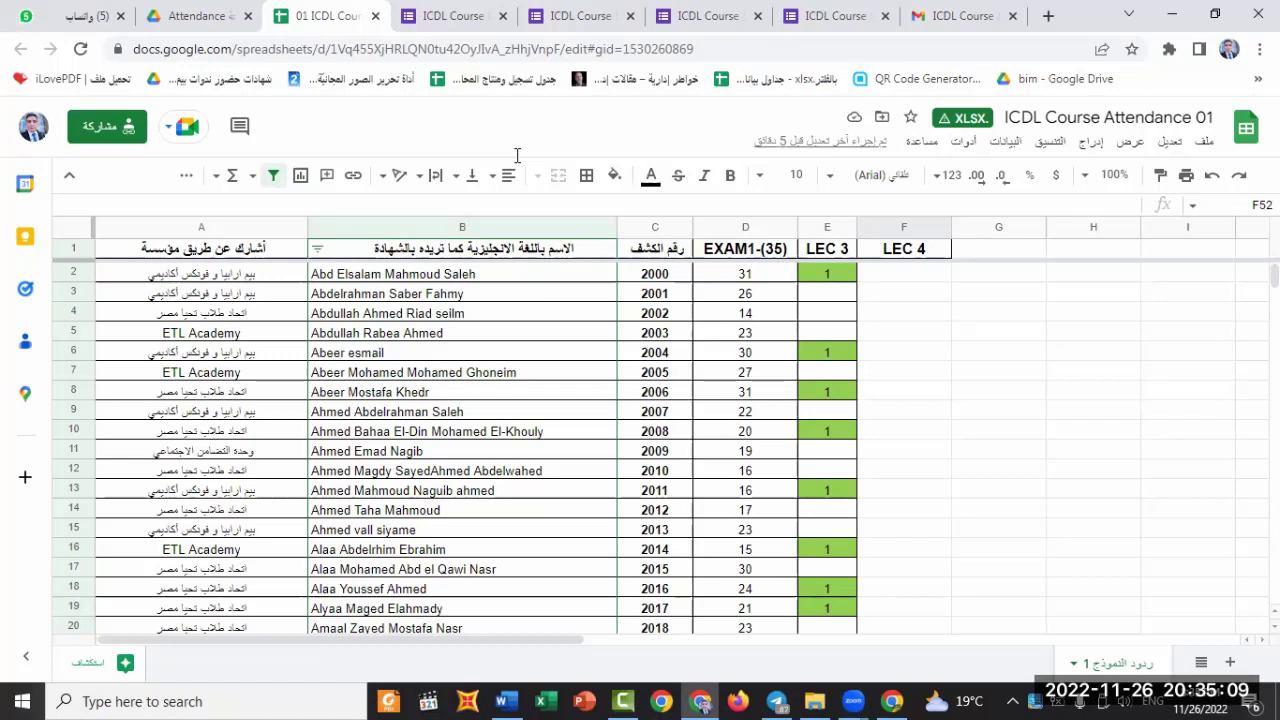
# Type a phone number with its country code into cell G2.
pyautogui.click(984, 272)
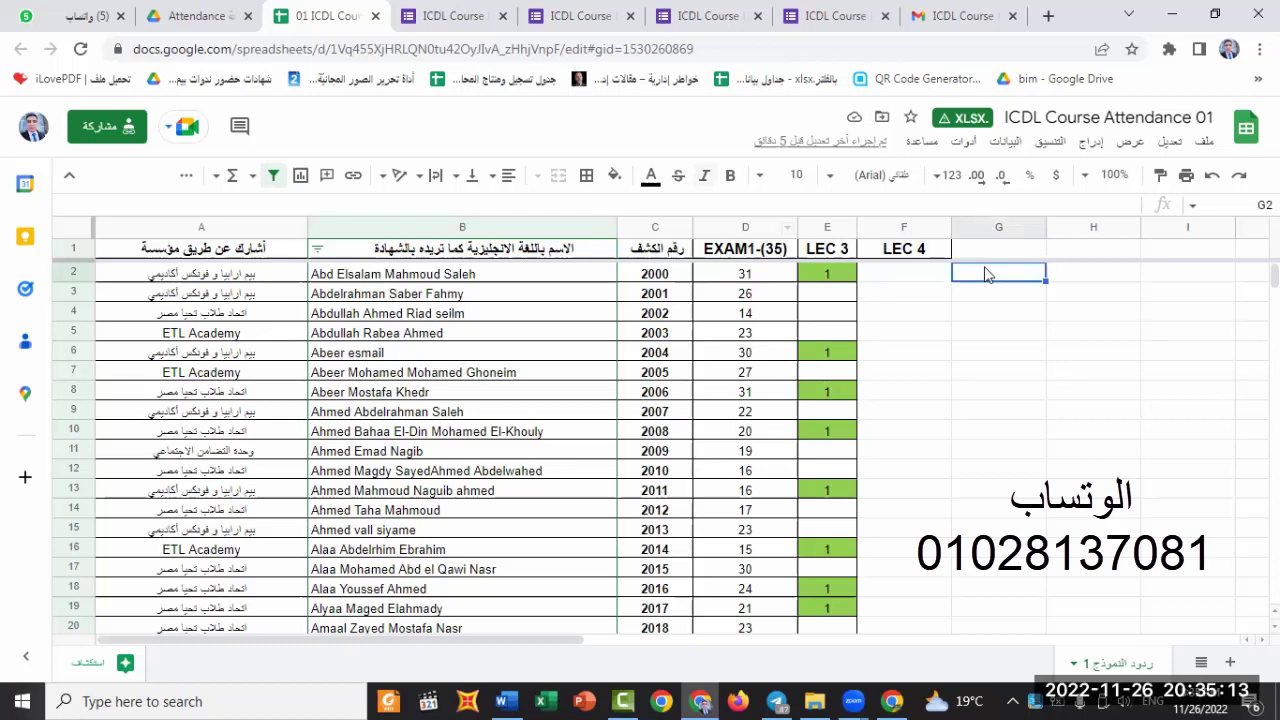
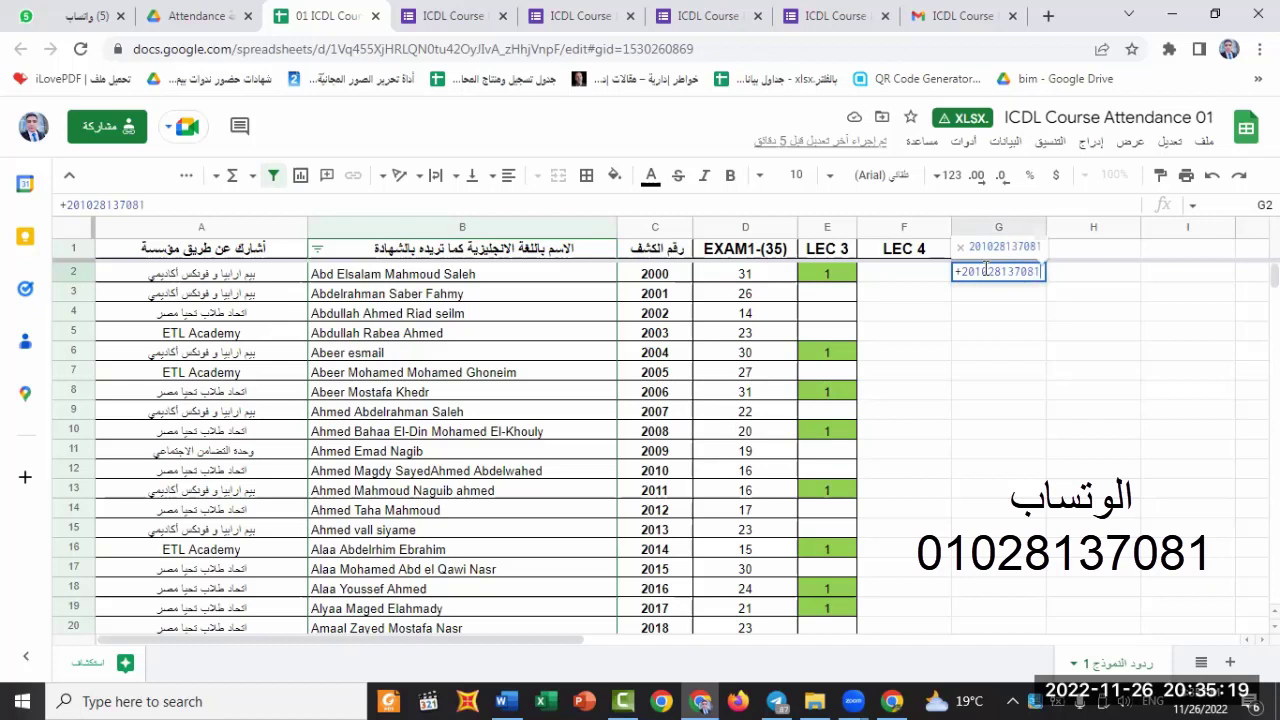
pyautogui.press('Escape')
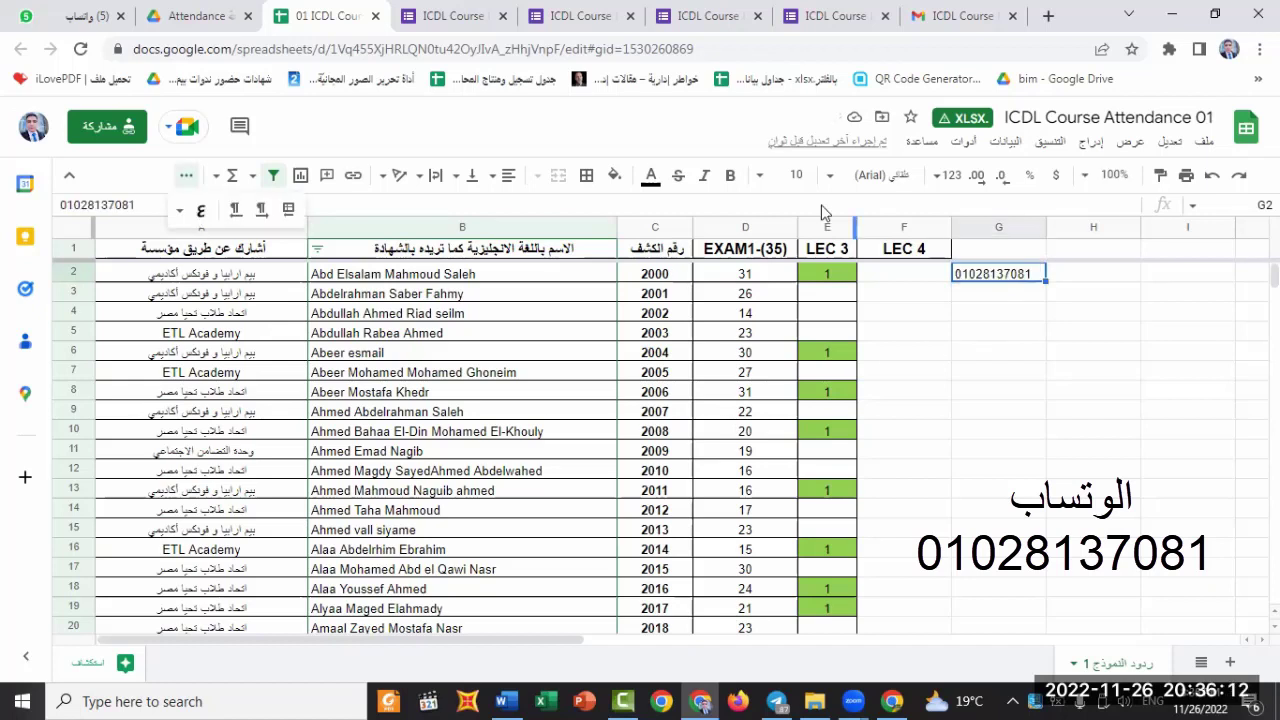